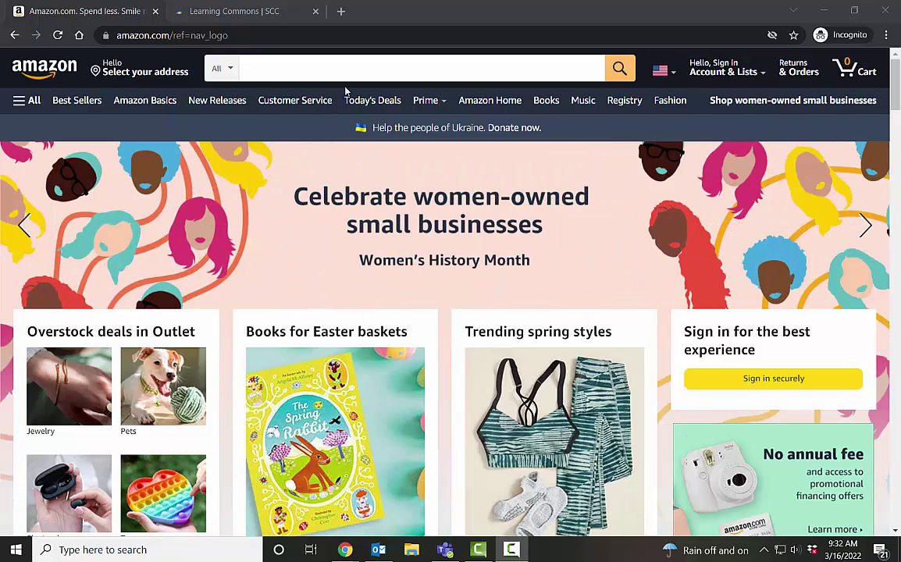
- Search Amazon for "bluetooth earbuds"
{"action": "left_click", "coordinate": [357, 67]}
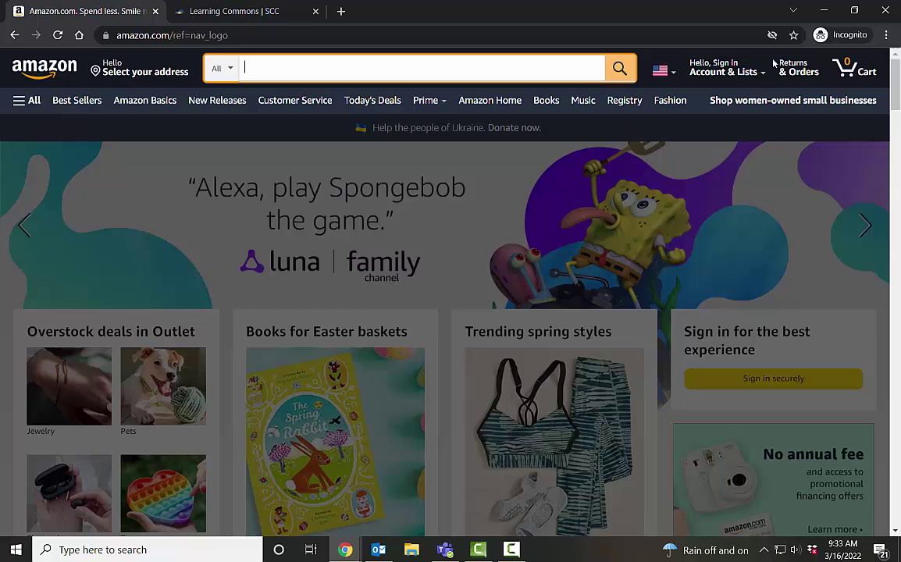
{"action": "type", "text": "blue"}
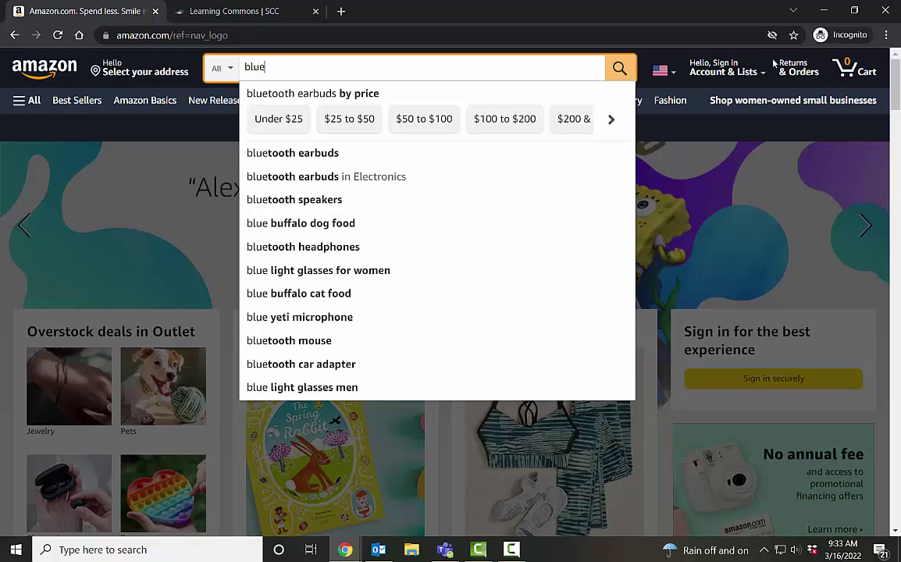
{"action": "type", "text": "tooth earbuds"}
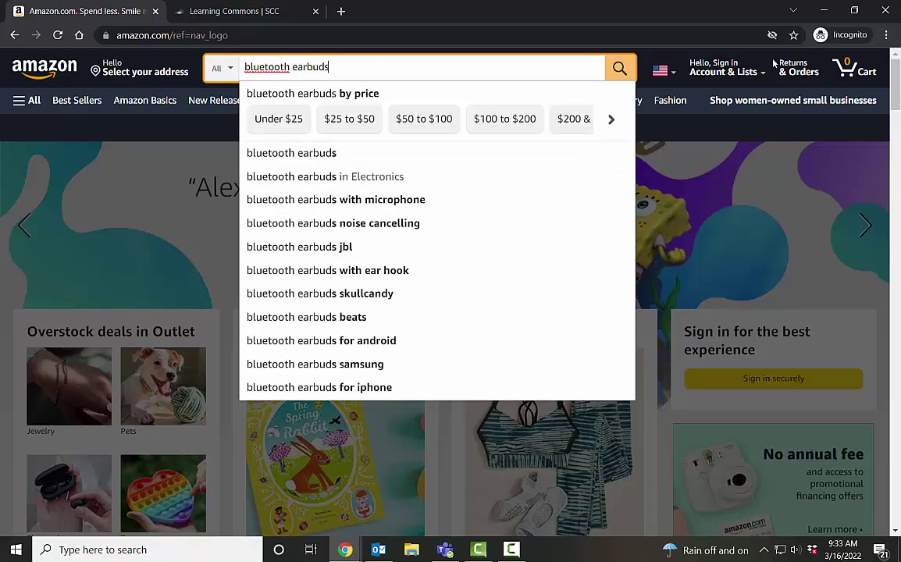
{"action": "key", "text": "Return"}
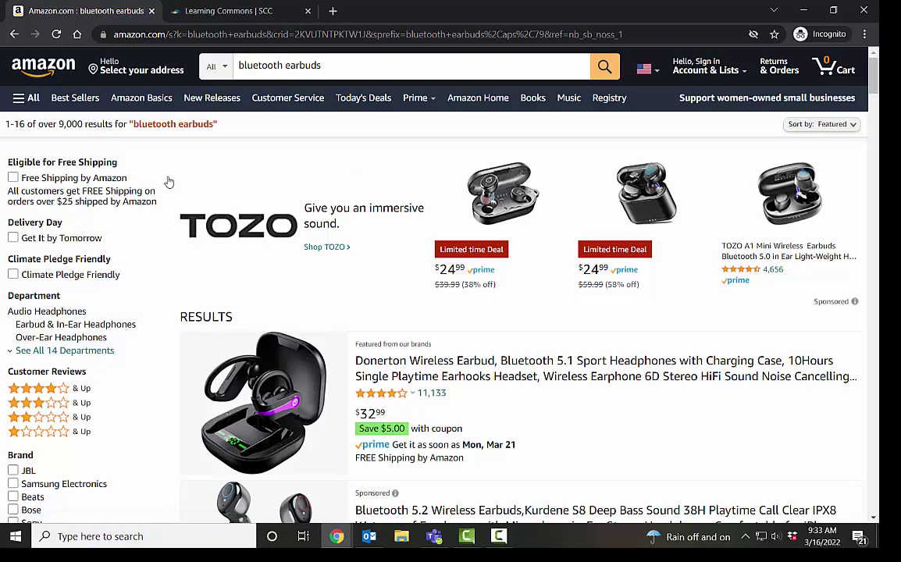
- Narrow the bluetooth earbuds results to the $50 to $100 price range
{"action": "scroll", "coordinate": [59, 289], "scroll_direction": "down", "scroll_amount": 1}
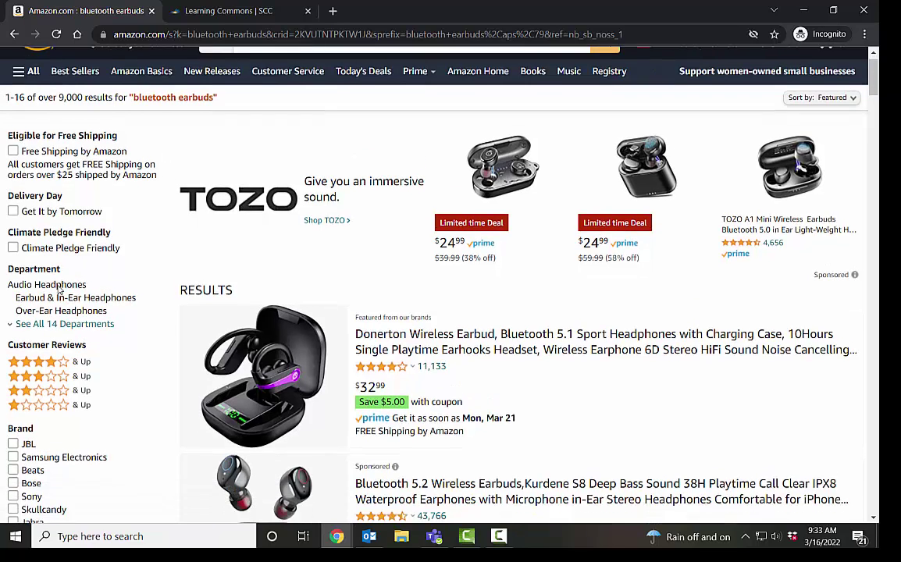
{"action": "scroll", "coordinate": [58, 289], "scroll_direction": "down", "scroll_amount": 3}
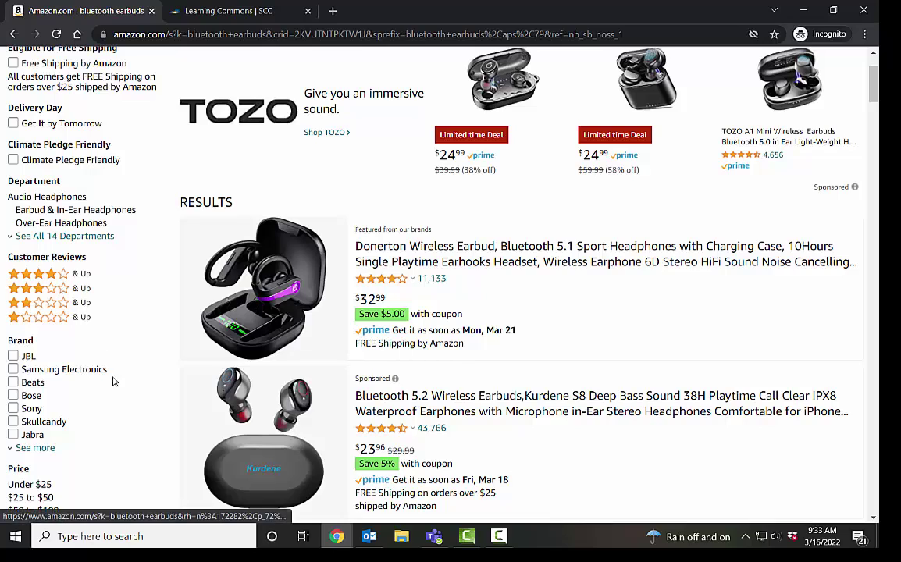
{"action": "scroll", "coordinate": [120, 373], "scroll_direction": "down", "scroll_amount": 2}
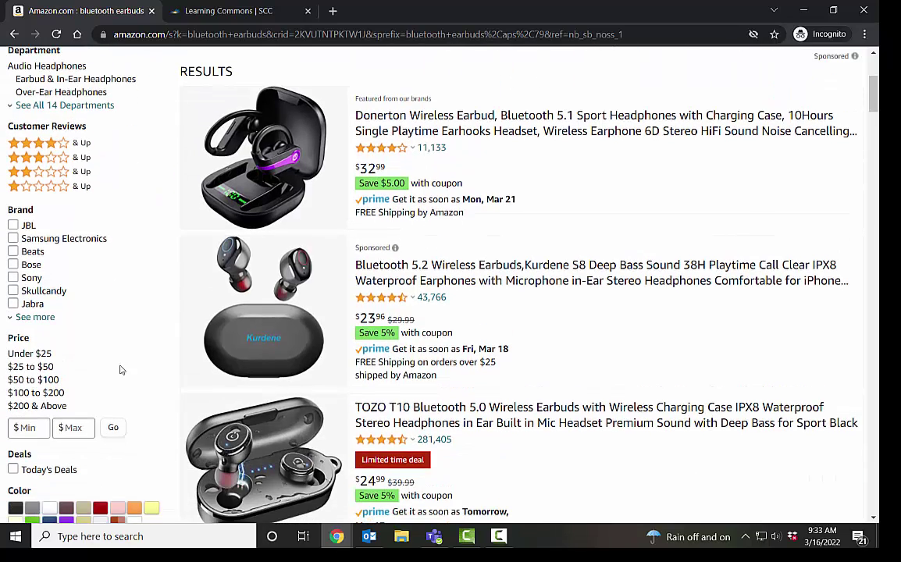
{"action": "scroll", "coordinate": [120, 368], "scroll_direction": "down", "scroll_amount": 2}
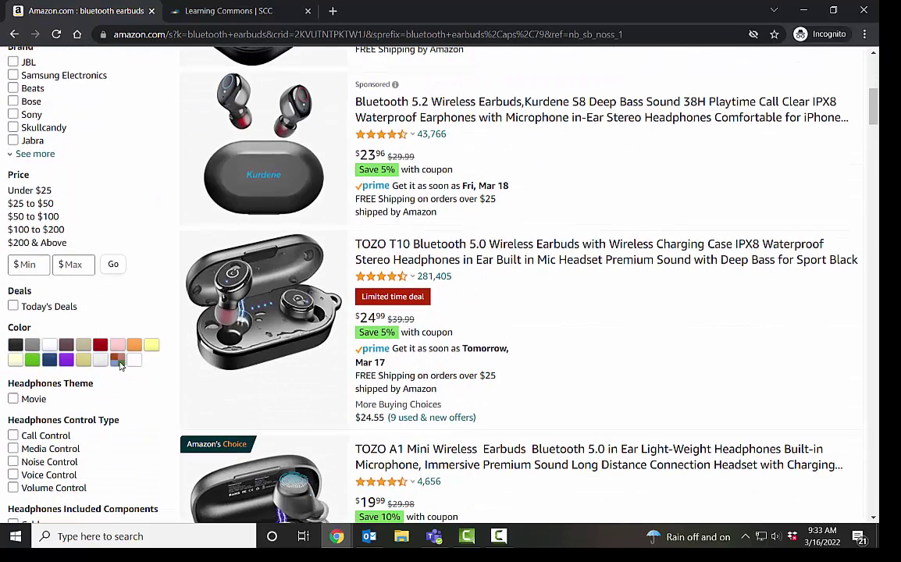
{"action": "left_click", "coordinate": [13, 218]}
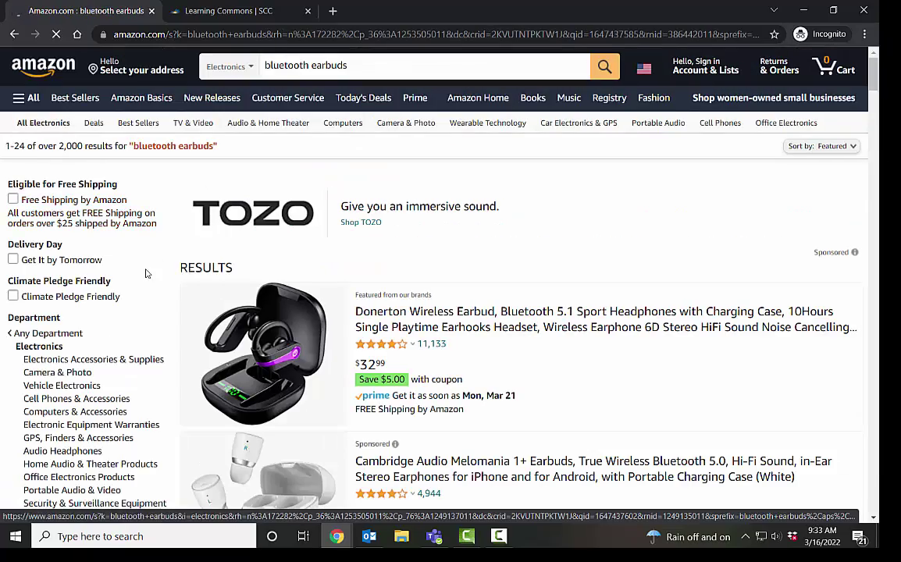
- Filter the earbuds results by noise control to Active Noise Cancellation
{"action": "scroll", "coordinate": [145, 274], "scroll_direction": "down", "scroll_amount": 9}
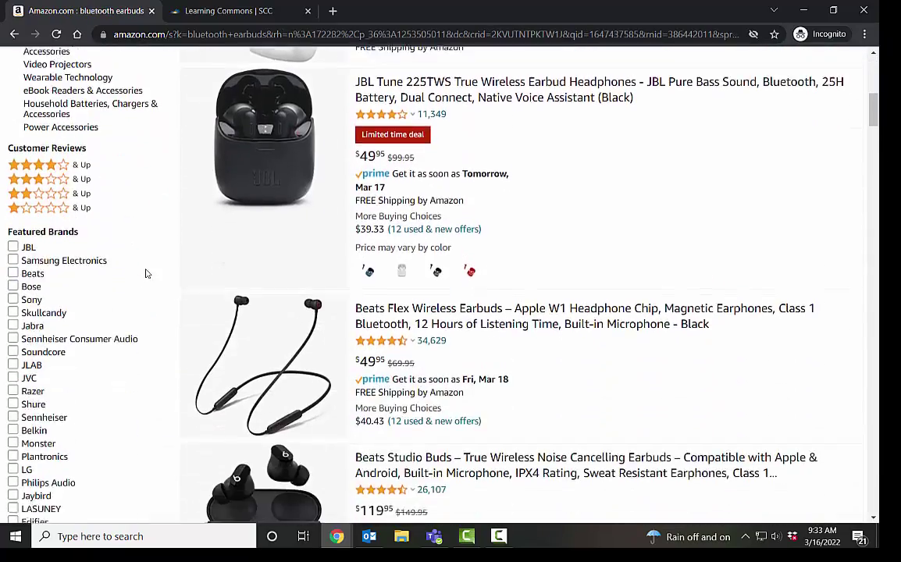
{"action": "scroll", "coordinate": [145, 273], "scroll_direction": "down", "scroll_amount": 5}
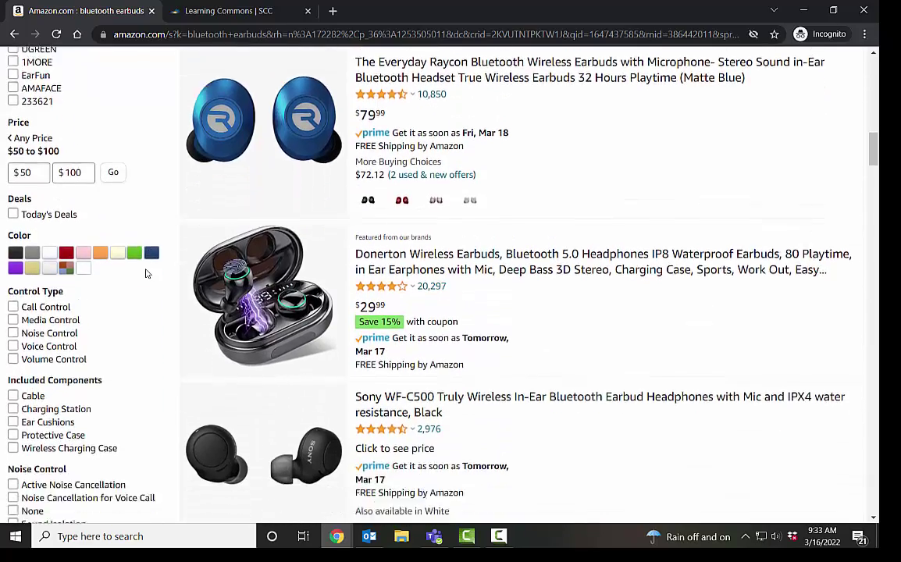
{"action": "scroll", "coordinate": [97, 386], "scroll_direction": "down", "scroll_amount": 1}
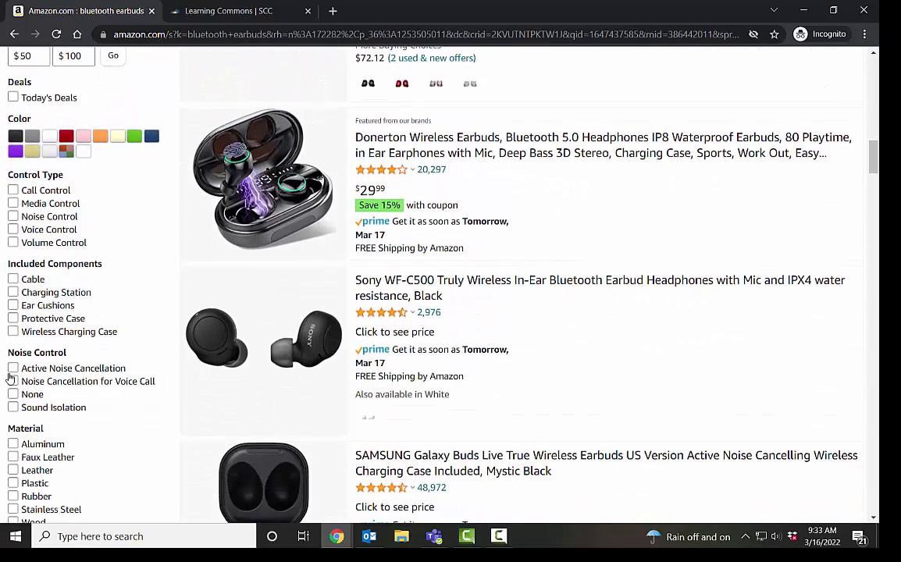
{"action": "left_click", "coordinate": [13, 370]}
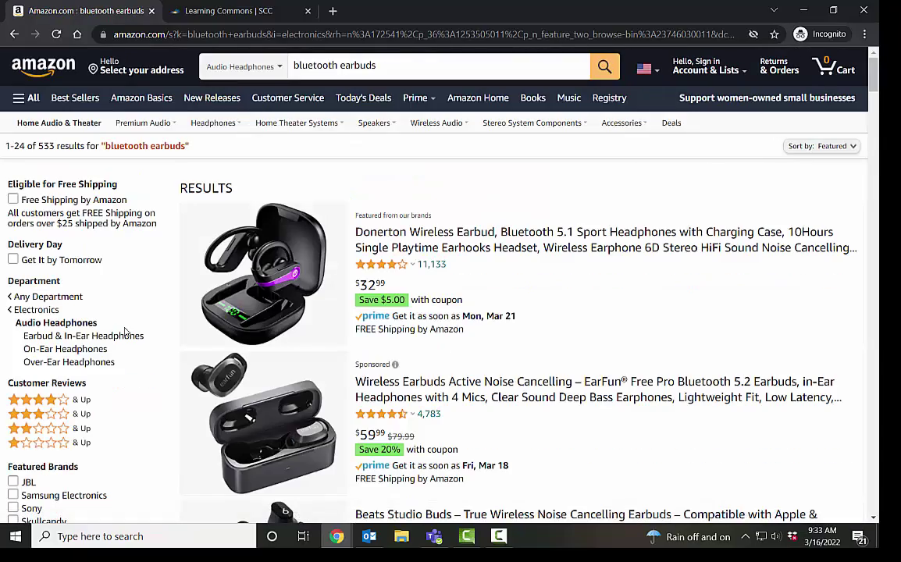
- Filter the noise-cancelling earbuds by the Voice control method
{"action": "scroll", "coordinate": [24, 281], "scroll_direction": "down", "scroll_amount": 10}
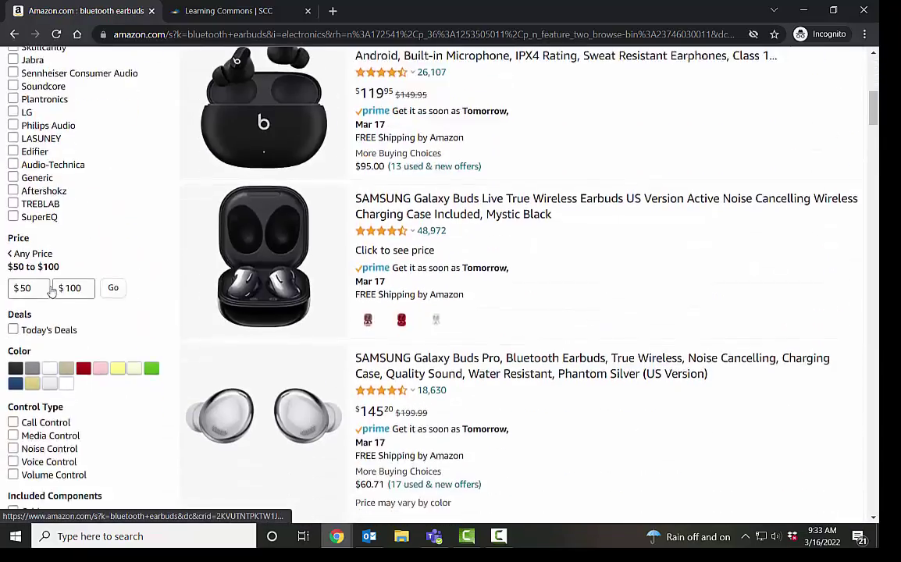
{"action": "scroll", "coordinate": [15, 378], "scroll_direction": "down", "scroll_amount": 2}
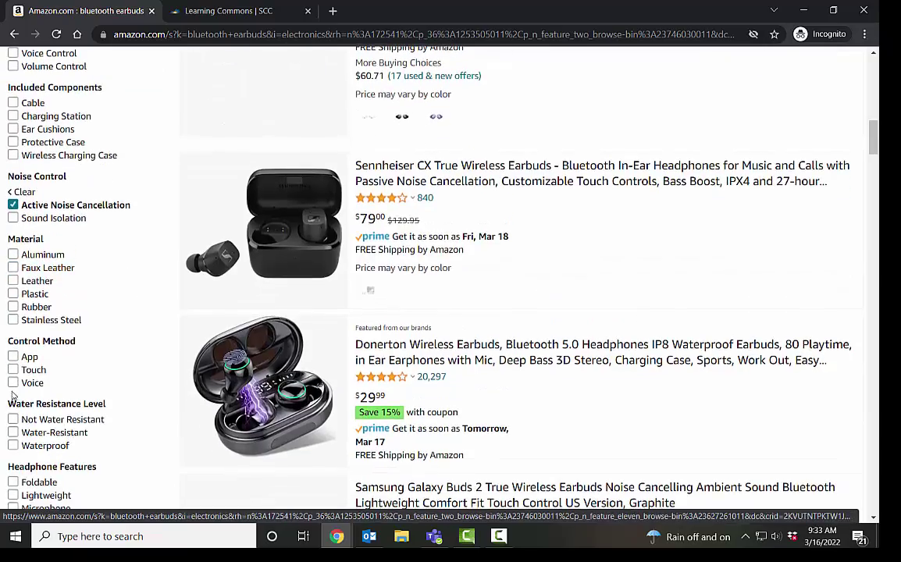
{"action": "left_click", "coordinate": [14, 389]}
- Look through the filtered products and limit the headphone style to In Ear
{"action": "scroll", "coordinate": [316, 384], "scroll_direction": "down", "scroll_amount": 3}
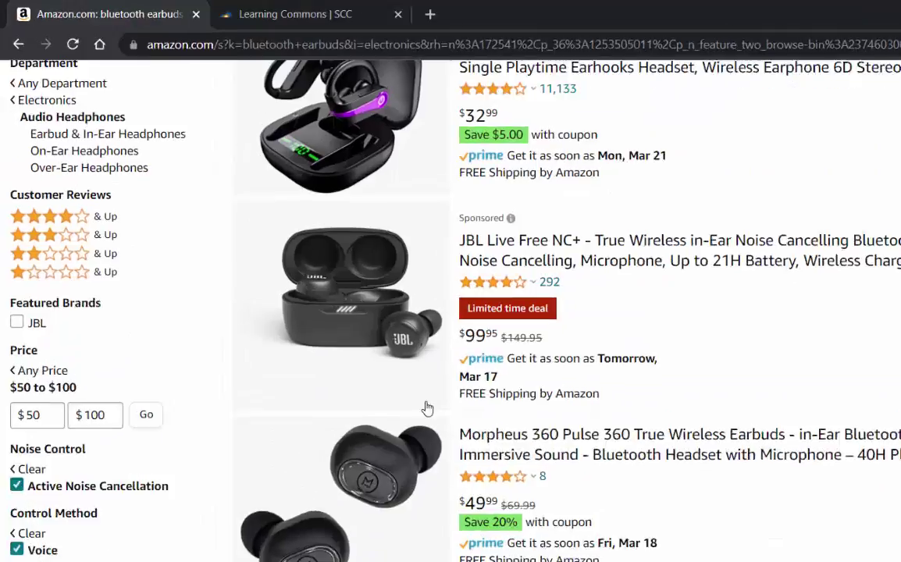
{"action": "scroll", "coordinate": [315, 384], "scroll_direction": "up", "scroll_amount": 3}
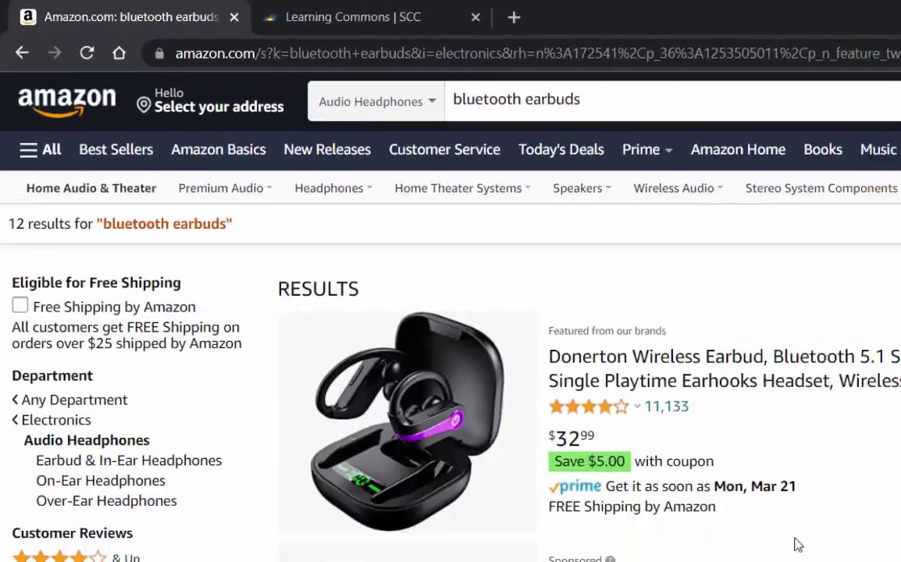
{"action": "scroll", "coordinate": [529, 362], "scroll_direction": "down", "scroll_amount": 5}
{"action": "scroll", "coordinate": [528, 362], "scroll_direction": "down", "scroll_amount": 14}
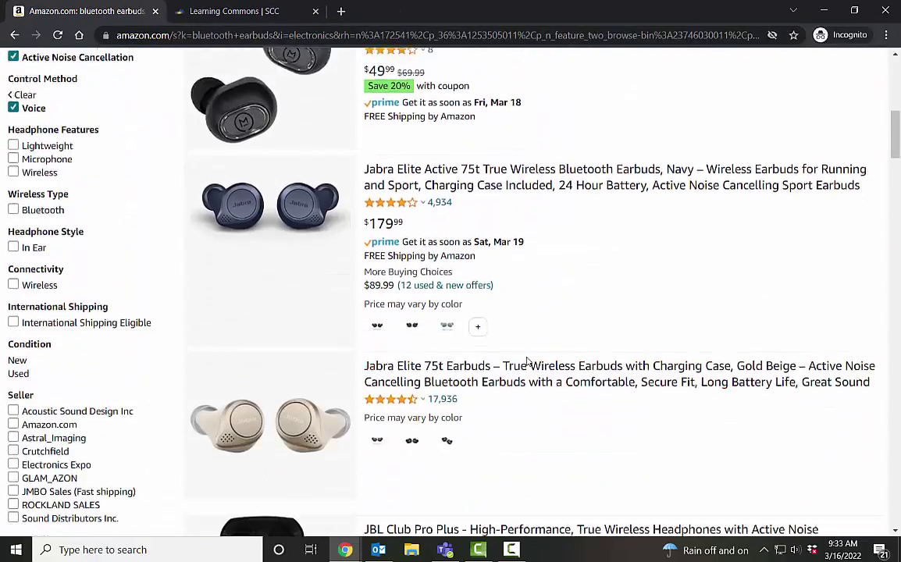
{"action": "scroll", "coordinate": [523, 359], "scroll_direction": "down", "scroll_amount": 1}
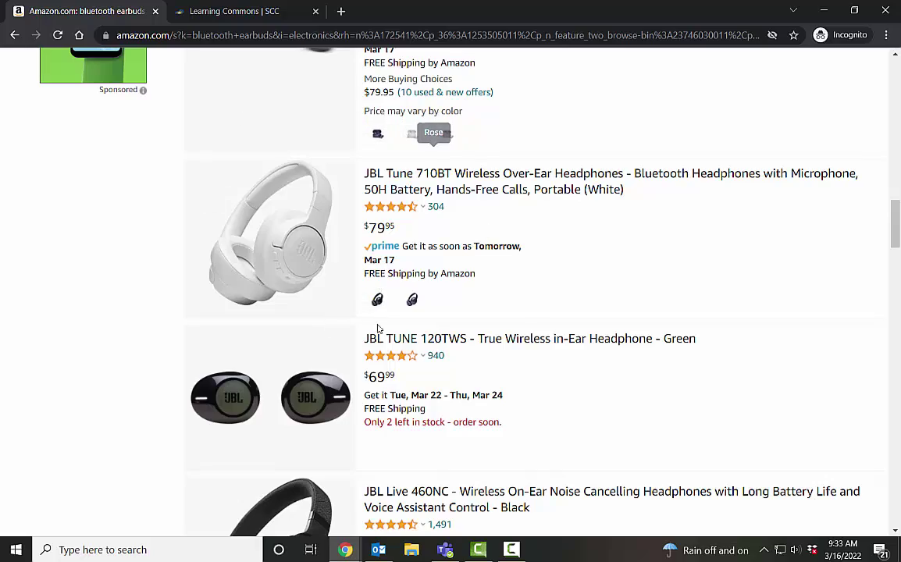
{"action": "scroll", "coordinate": [508, 332], "scroll_direction": "up", "scroll_amount": 13}
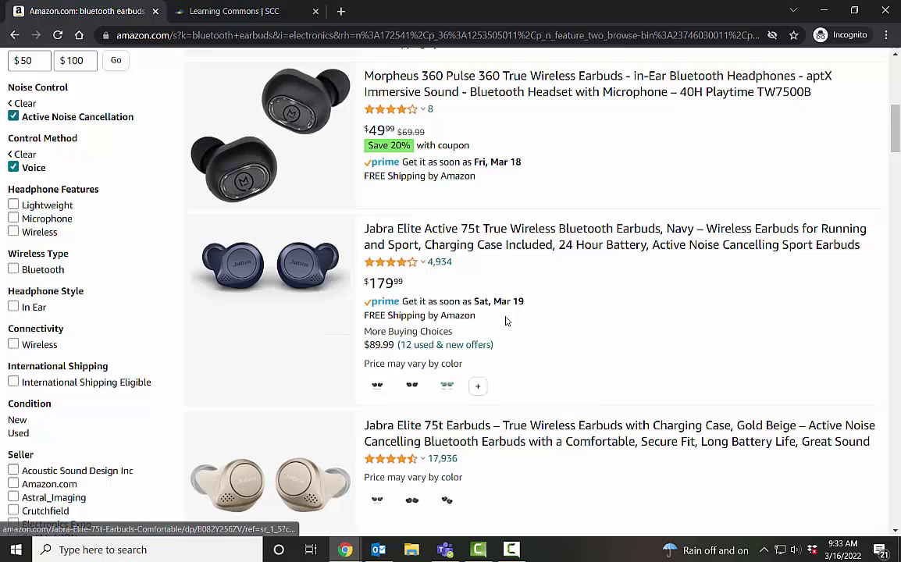
{"action": "left_click", "coordinate": [16, 306]}
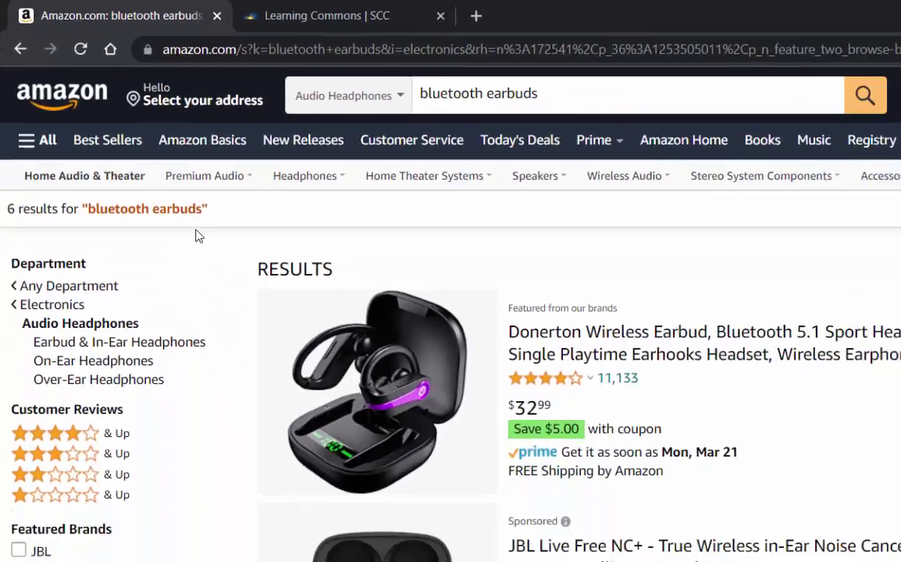
- Review the applied price, noise control, control method and style filters alongside the remaining earbuds
{"action": "scroll", "coordinate": [108, 311], "scroll_direction": "down", "scroll_amount": 1}
{"action": "scroll", "coordinate": [107, 310], "scroll_direction": "down", "scroll_amount": 2}
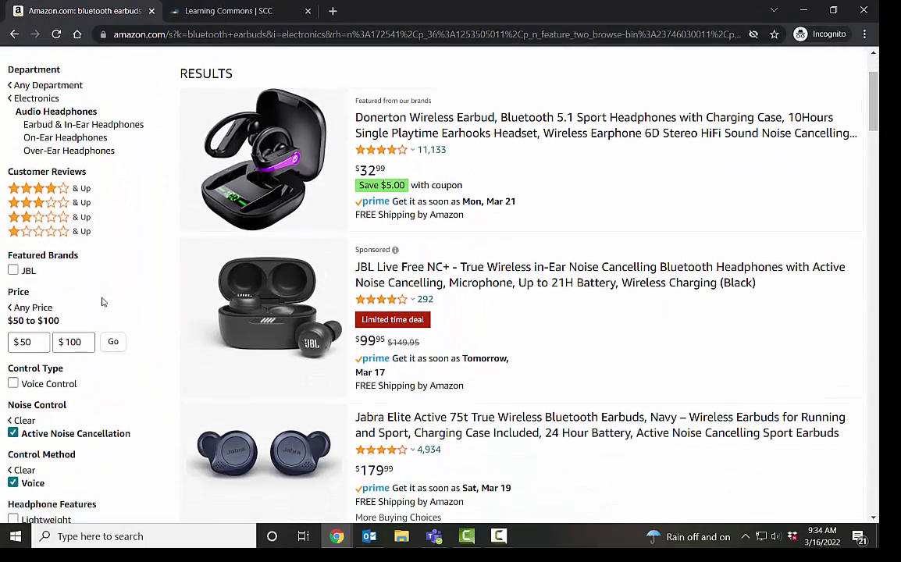
{"action": "scroll", "coordinate": [40, 383], "scroll_direction": "down", "scroll_amount": 5}
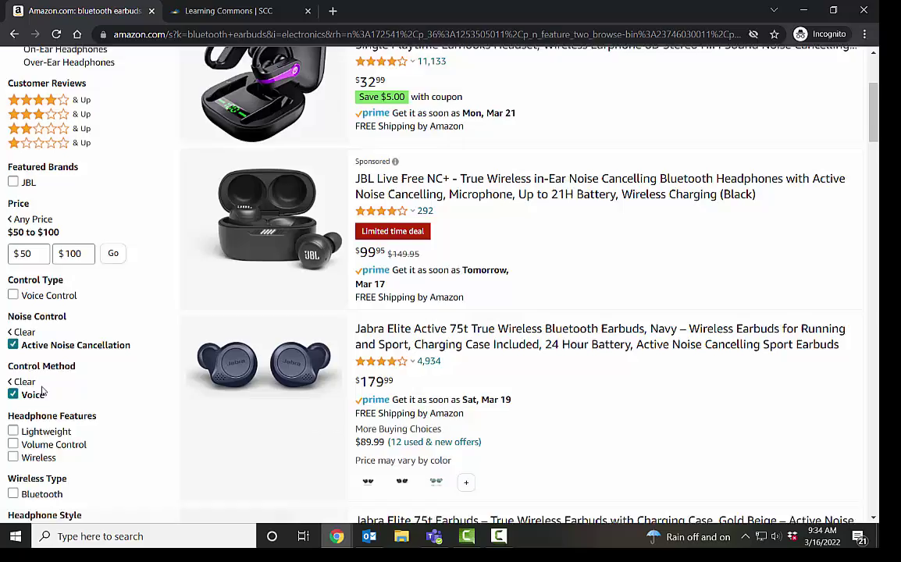
{"action": "scroll", "coordinate": [41, 388], "scroll_direction": "down", "scroll_amount": 3}
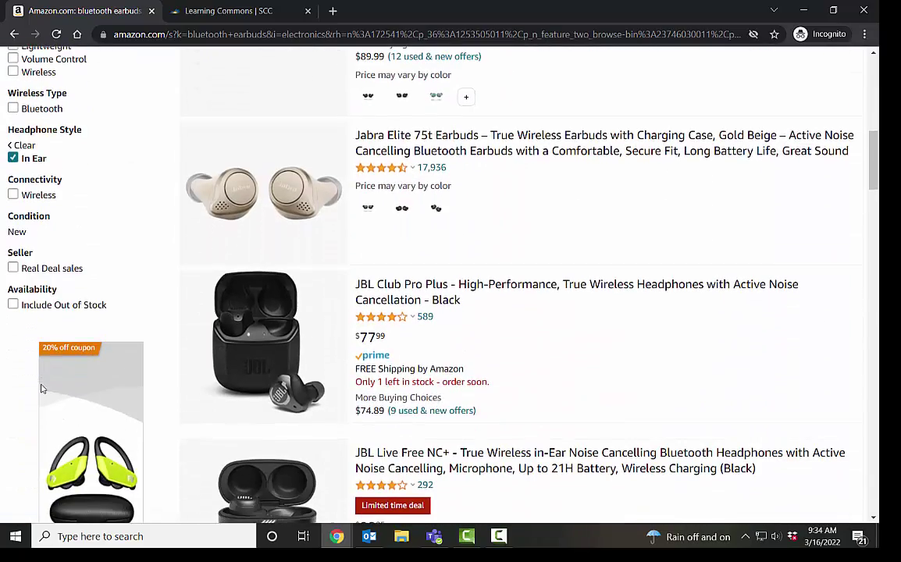
{"action": "scroll", "coordinate": [42, 389], "scroll_direction": "up", "scroll_amount": 3}
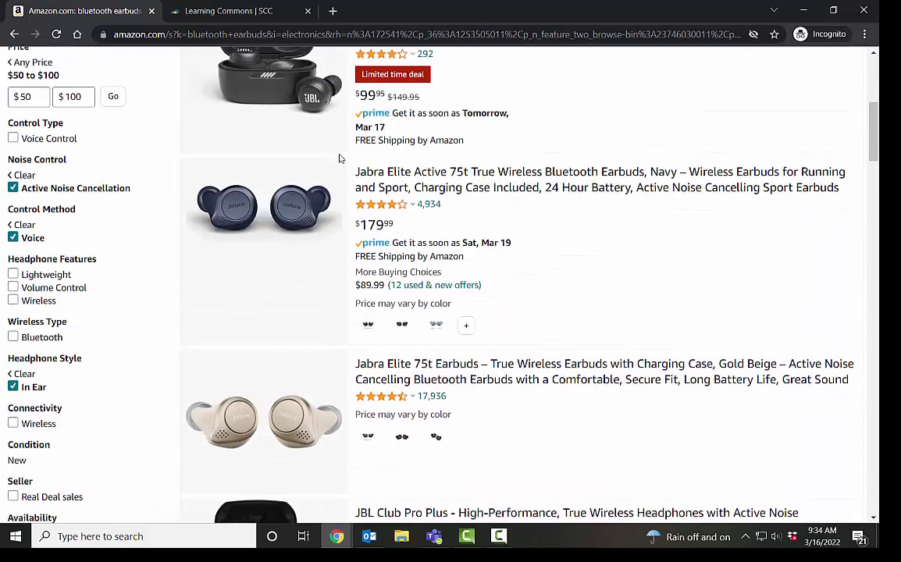
{"action": "scroll", "coordinate": [446, 384], "scroll_direction": "up", "scroll_amount": 5}
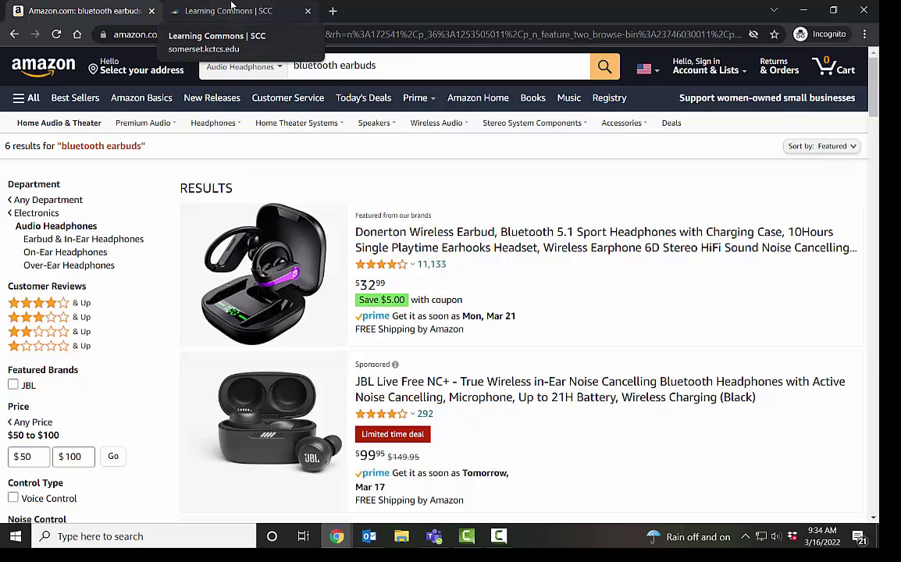
- Switch to the college's Learning Commons page and open its "Need to find Library sources?" section
{"action": "left_click", "coordinate": [232, 8]}
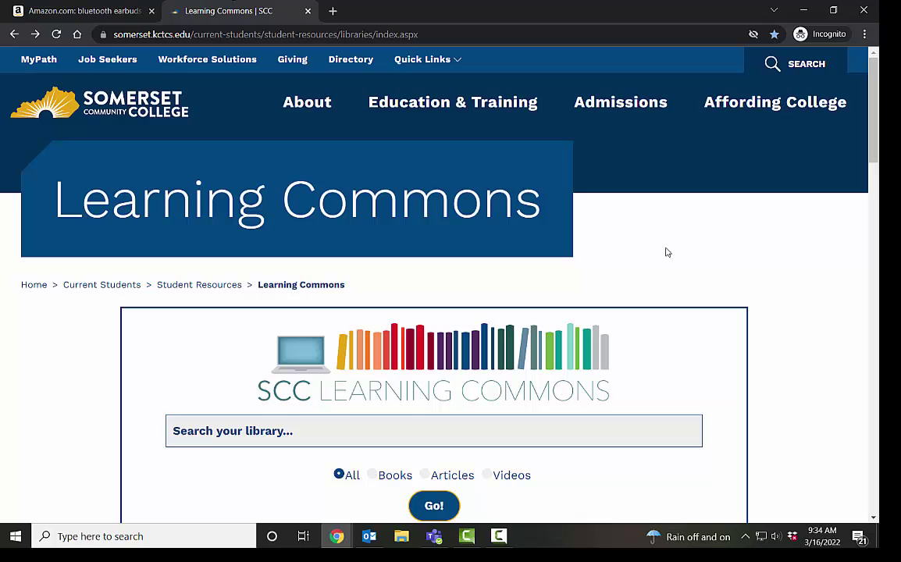
{"action": "scroll", "coordinate": [607, 209], "scroll_direction": "down", "scroll_amount": 1}
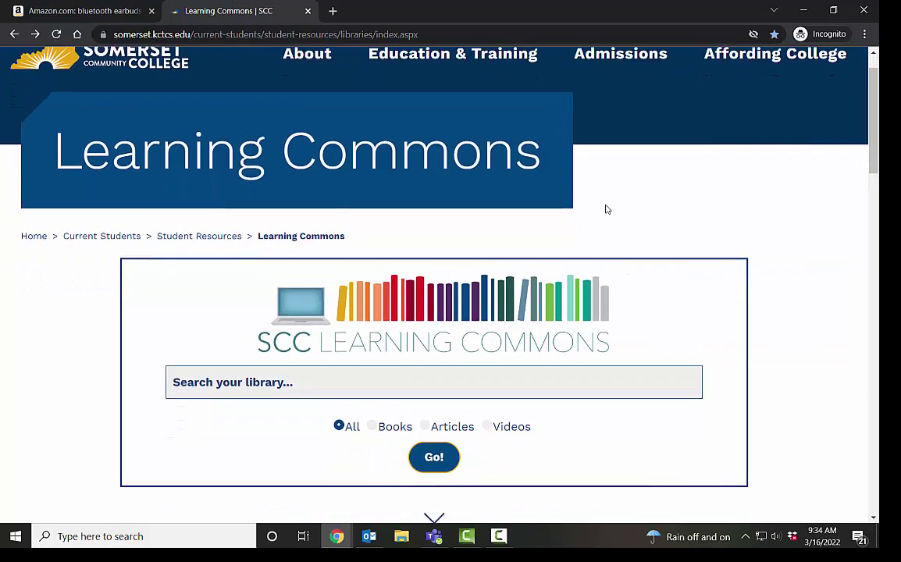
{"action": "scroll", "coordinate": [606, 210], "scroll_direction": "up", "scroll_amount": 1}
{"action": "scroll", "coordinate": [607, 210], "scroll_direction": "down", "scroll_amount": 12}
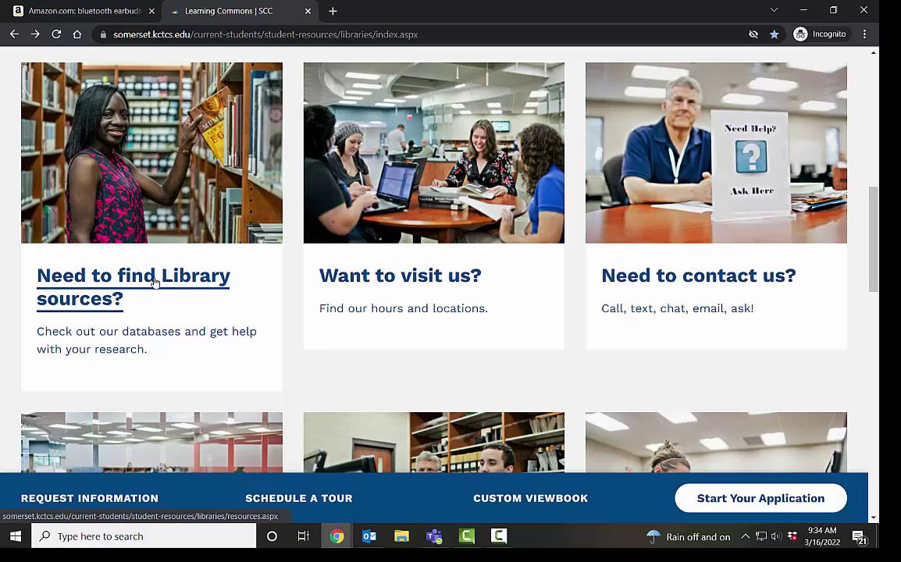
{"action": "left_click", "coordinate": [155, 282]}
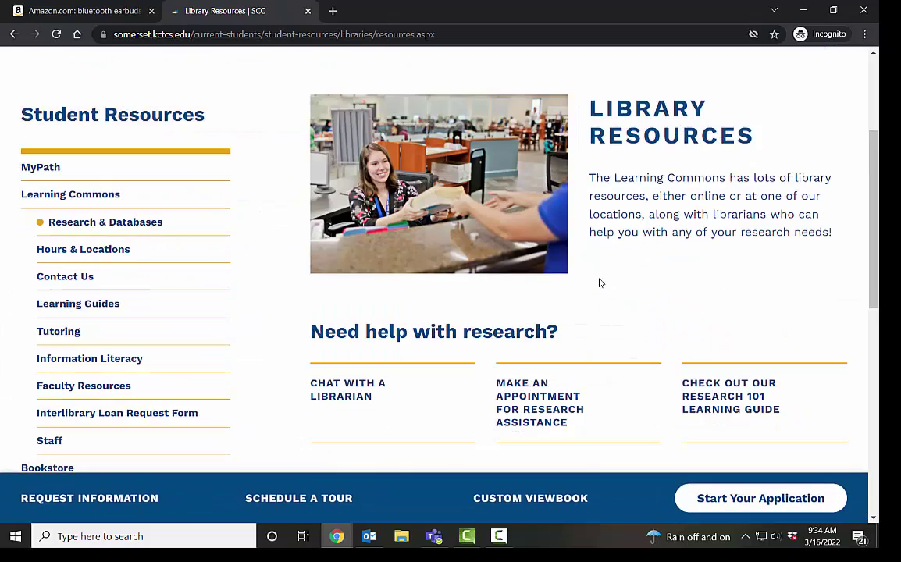
- Expand "Search one of our databases" on the Library Resources page and open its General Research category
{"action": "scroll", "coordinate": [600, 283], "scroll_direction": "down", "scroll_amount": 4}
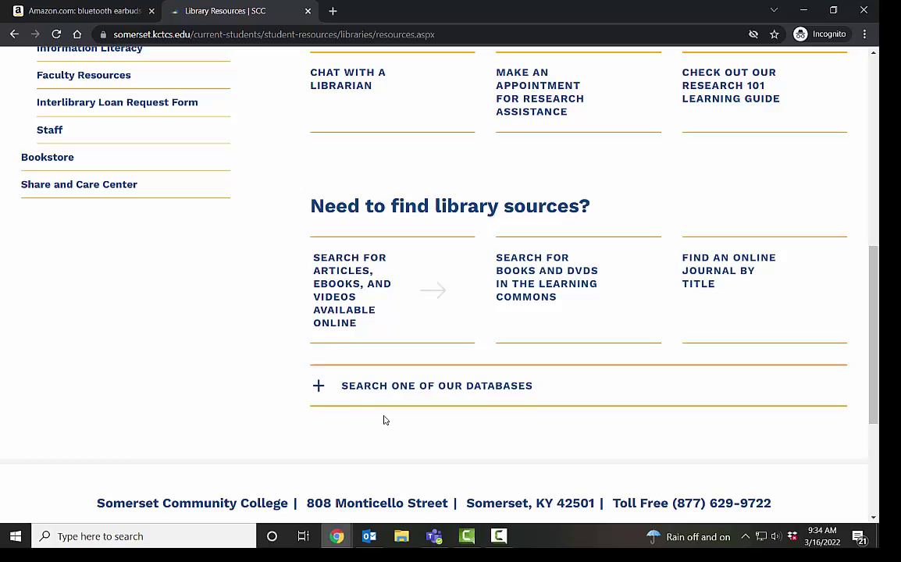
{"action": "scroll", "coordinate": [305, 414], "scroll_direction": "down", "scroll_amount": 1}
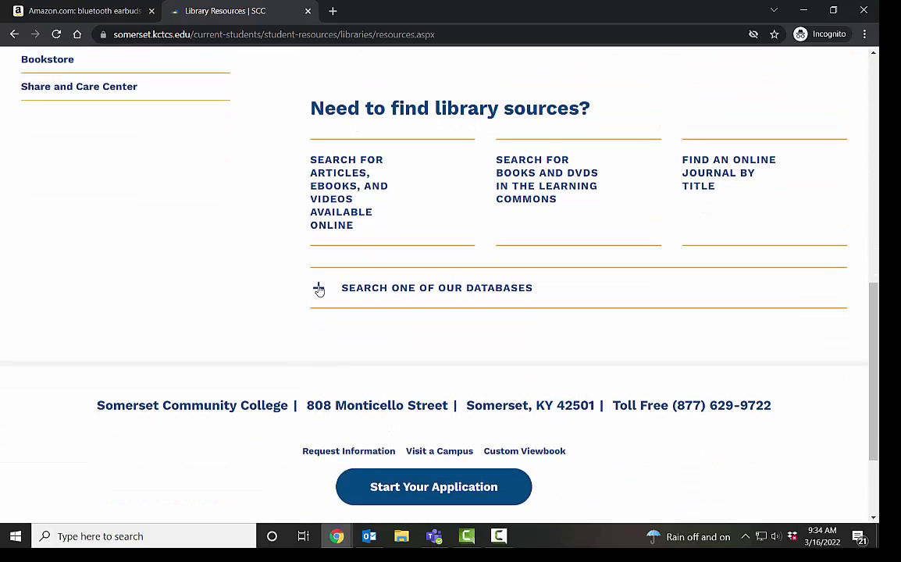
{"action": "left_click", "coordinate": [319, 289]}
{"action": "scroll", "coordinate": [645, 362], "scroll_direction": "down", "scroll_amount": 2}
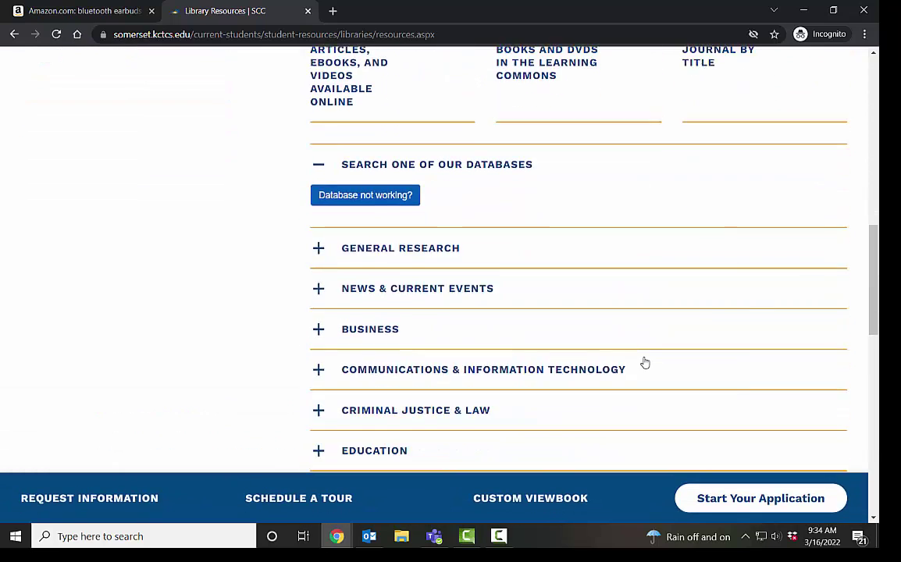
{"action": "scroll", "coordinate": [645, 363], "scroll_direction": "down", "scroll_amount": 1}
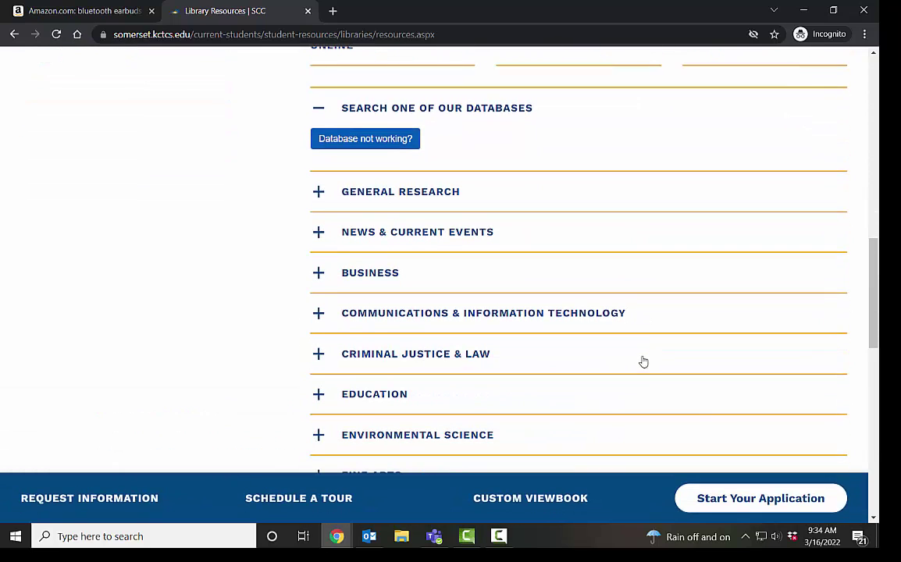
{"action": "left_click", "coordinate": [318, 195]}
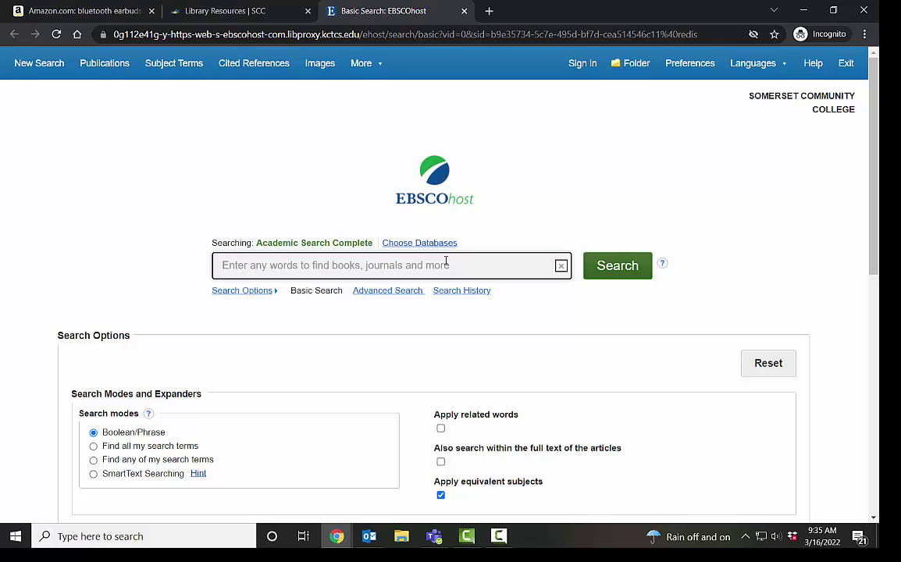
- Enter "human gut health" as the search phrase for Academic Search Complete
{"action": "type", "text": "human "}
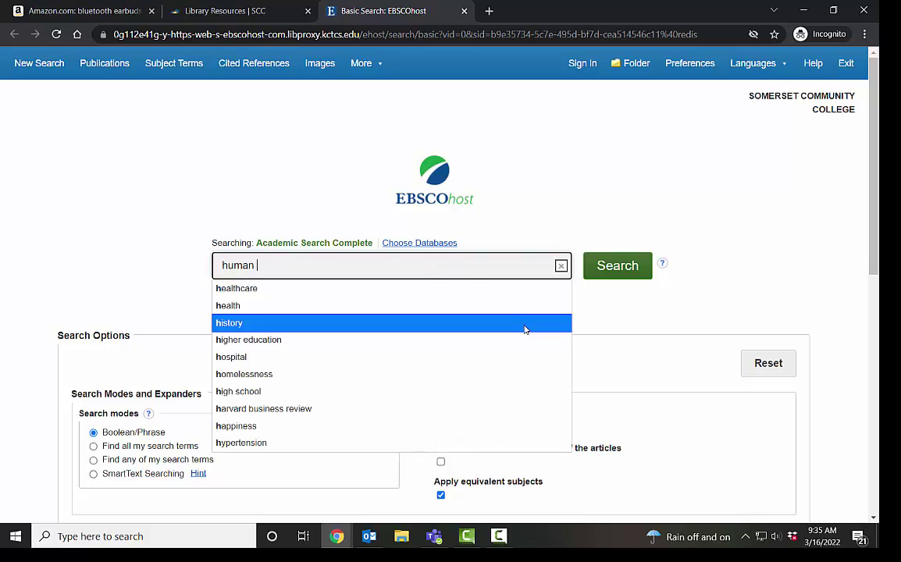
{"action": "type", "text": "gut health"}
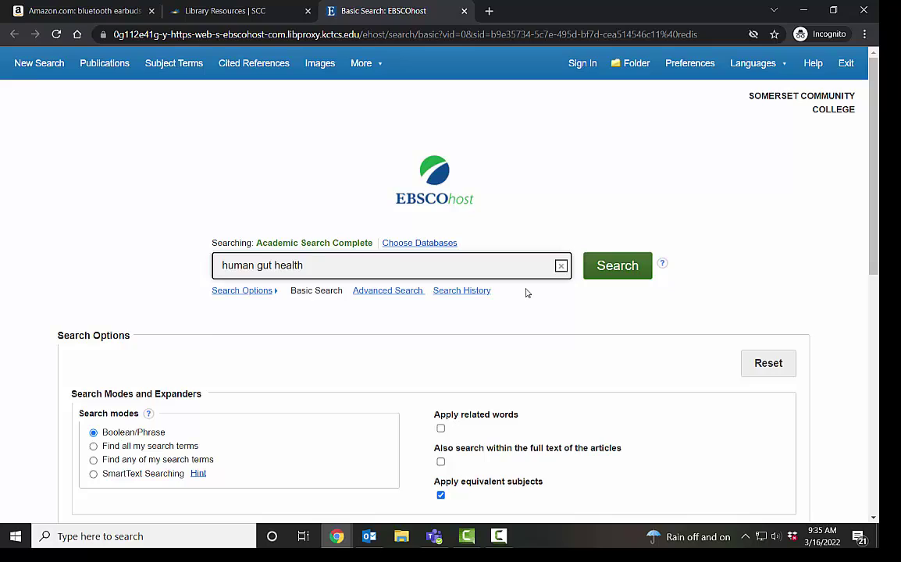
{"action": "key", "text": "BackSpace"}
{"action": "key", "text": "BackSpace"}
{"action": "key", "text": "BackSpace"}
{"action": "key", "text": "BackSpace"}
{"action": "key", "text": "BackSpace"}
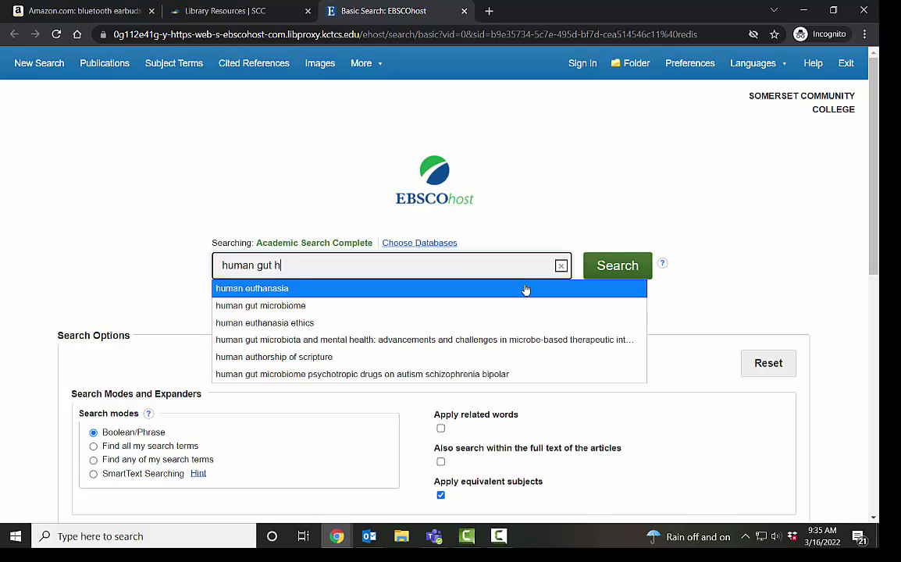
{"action": "type", "text": "ealth"}
- Limit the results to Full Text and run the search
{"action": "scroll", "coordinate": [287, 338], "scroll_direction": "down", "scroll_amount": 4}
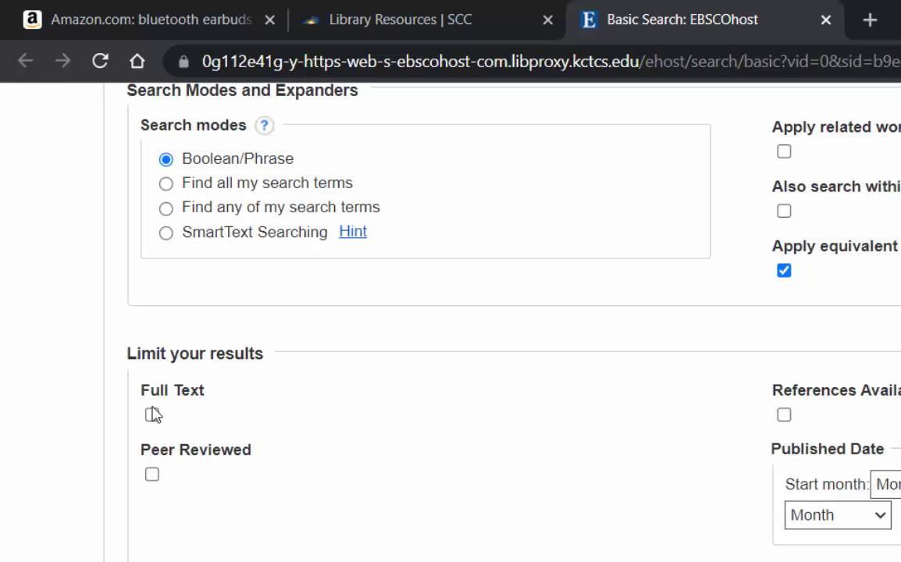
{"action": "left_click", "coordinate": [152, 417]}
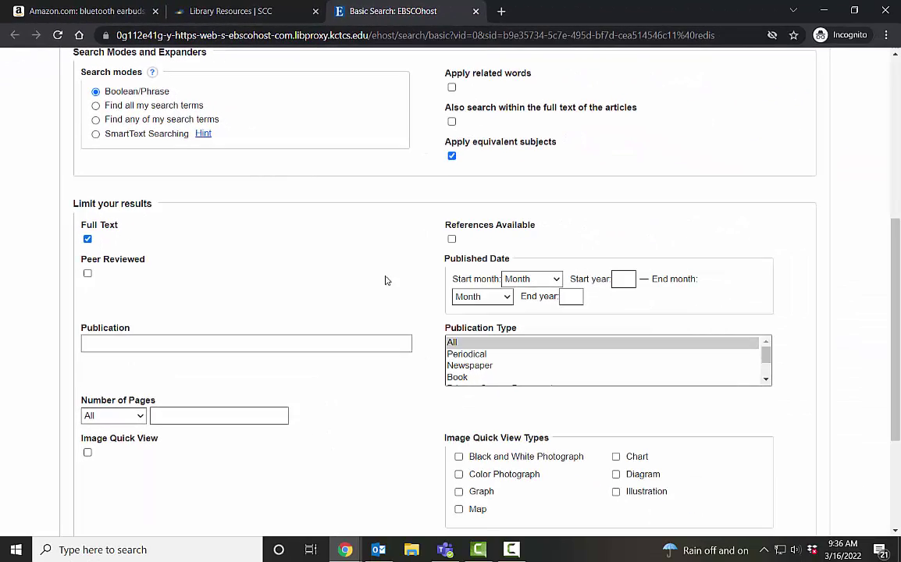
{"action": "scroll", "coordinate": [385, 280], "scroll_direction": "up", "scroll_amount": 3}
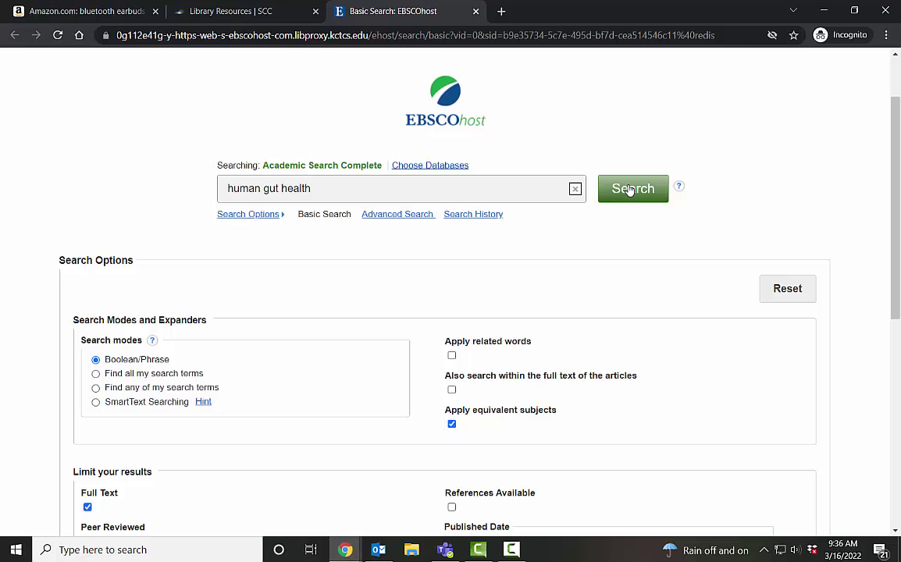
{"action": "left_click", "coordinate": [632, 190]}
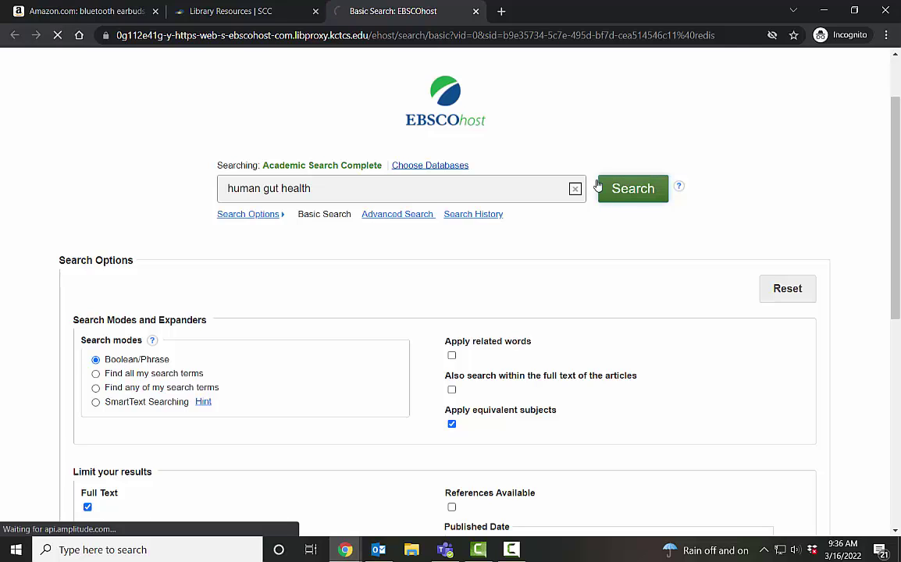
- Look over the result list and its limiters, and restrict the publication date to start from 2017
{"action": "scroll", "coordinate": [66, 241], "scroll_direction": "down", "scroll_amount": 2}
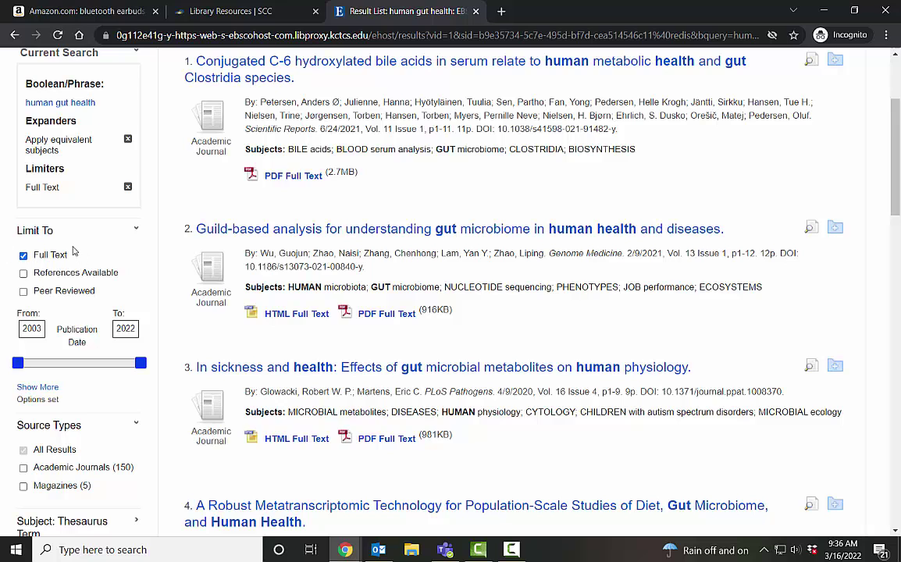
{"action": "scroll", "coordinate": [100, 278], "scroll_direction": "up", "scroll_amount": 3}
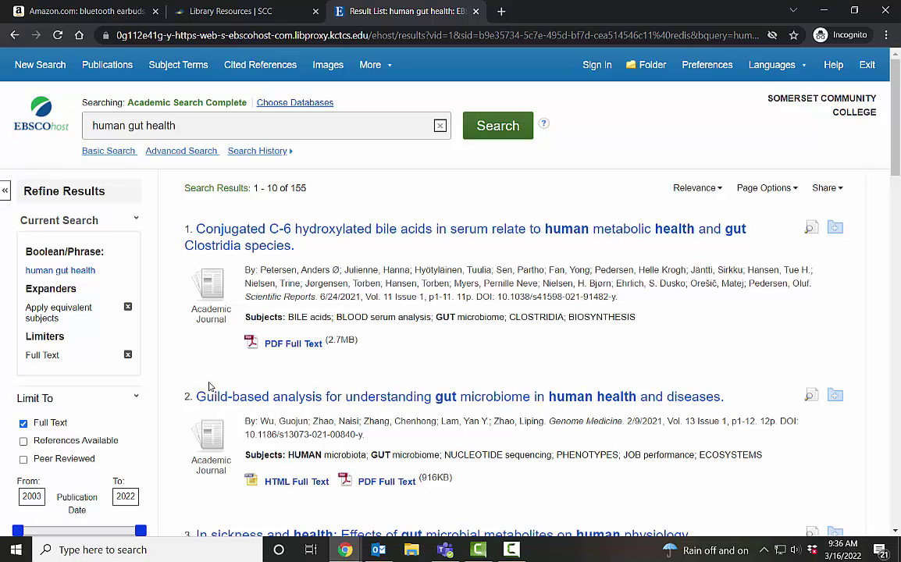
{"action": "scroll", "coordinate": [111, 364], "scroll_direction": "down", "scroll_amount": 2}
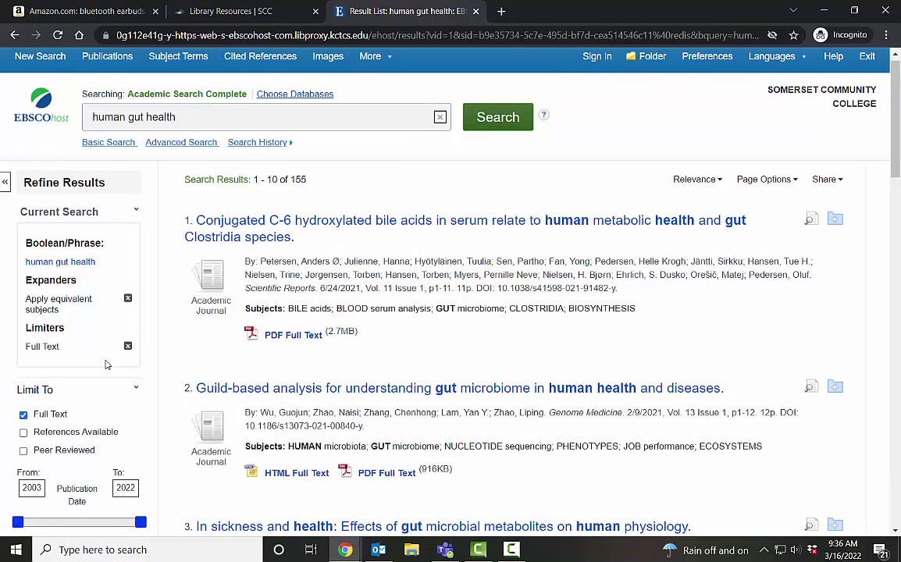
{"action": "scroll", "coordinate": [107, 365], "scroll_direction": "down", "scroll_amount": 3}
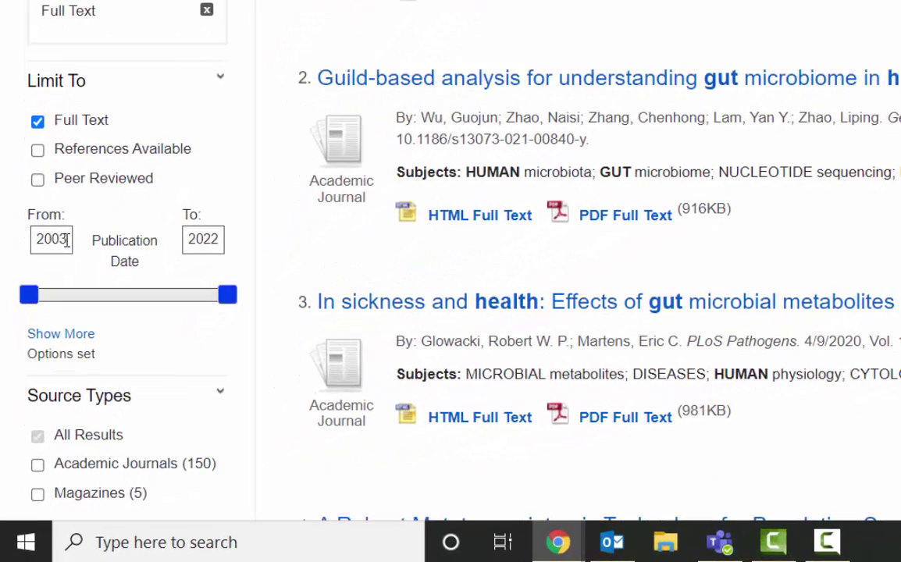
{"action": "left_click_drag", "start_coordinate": [67, 241], "coordinate": [14, 237]}
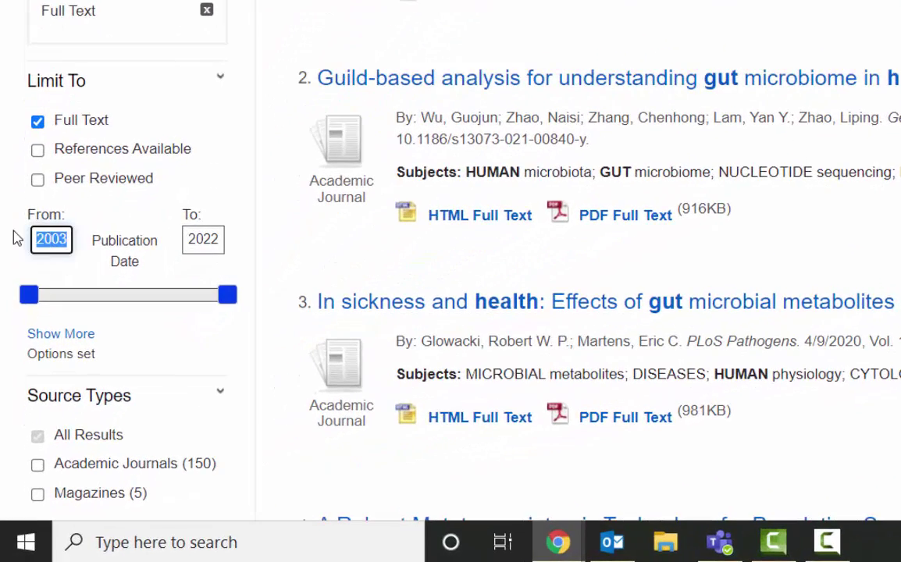
{"action": "type", "text": "2017"}
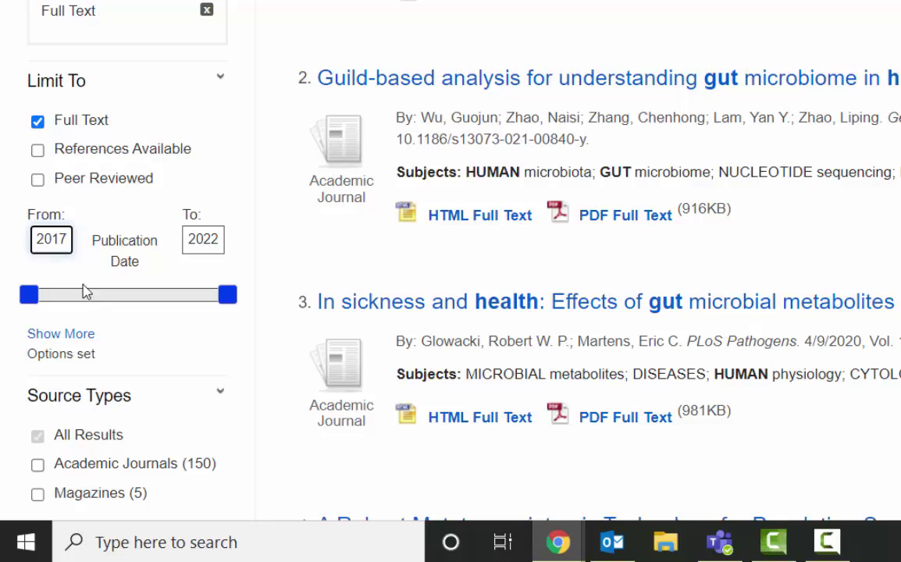
{"action": "key", "text": "Return"}
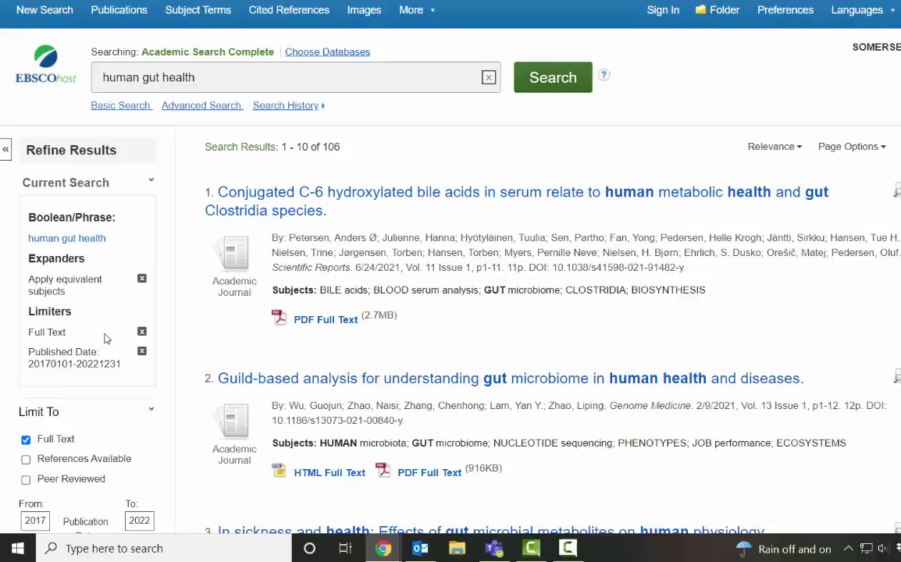
- Limit the results to Peer Reviewed sources
{"action": "scroll", "coordinate": [94, 343], "scroll_direction": "down", "scroll_amount": 2}
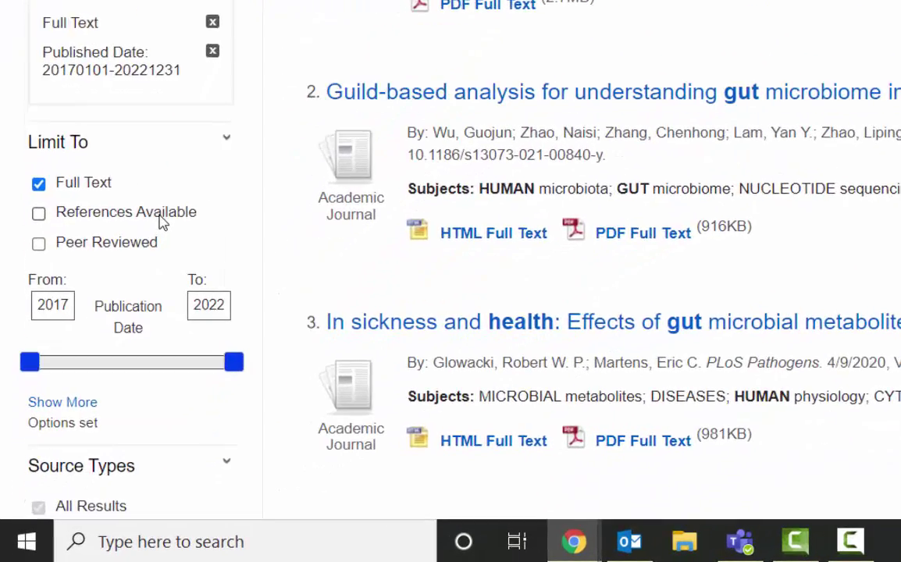
{"action": "scroll", "coordinate": [161, 222], "scroll_direction": "down", "scroll_amount": 1}
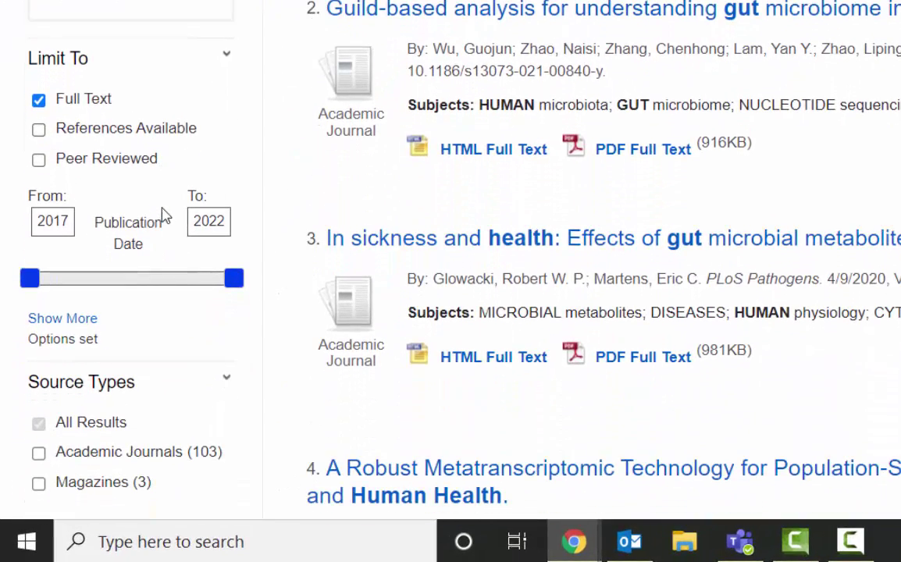
{"action": "left_click", "coordinate": [39, 161]}
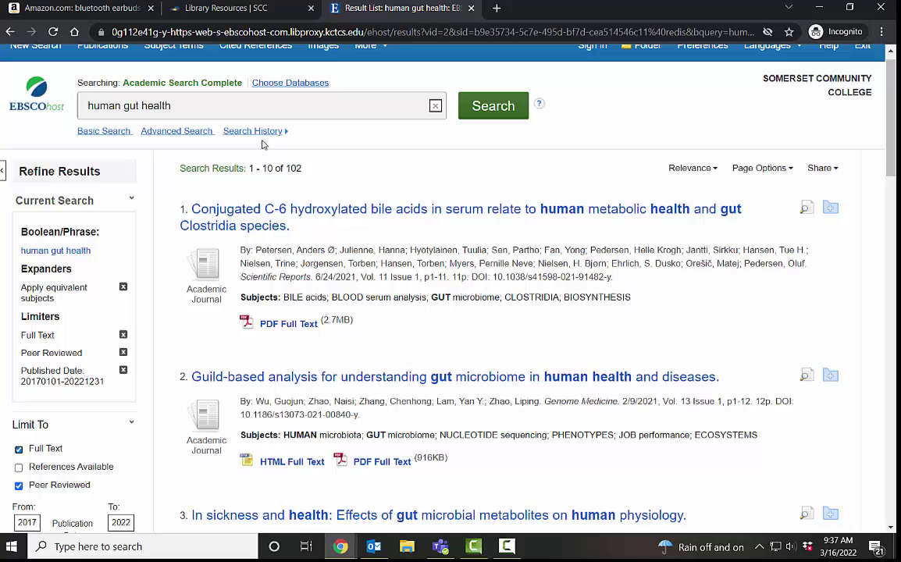
- Browse the filtered results and open the article "New insights on the colonization of the human gut by health-promoting bacteria."
{"action": "scroll", "coordinate": [85, 393], "scroll_direction": "down", "scroll_amount": 1}
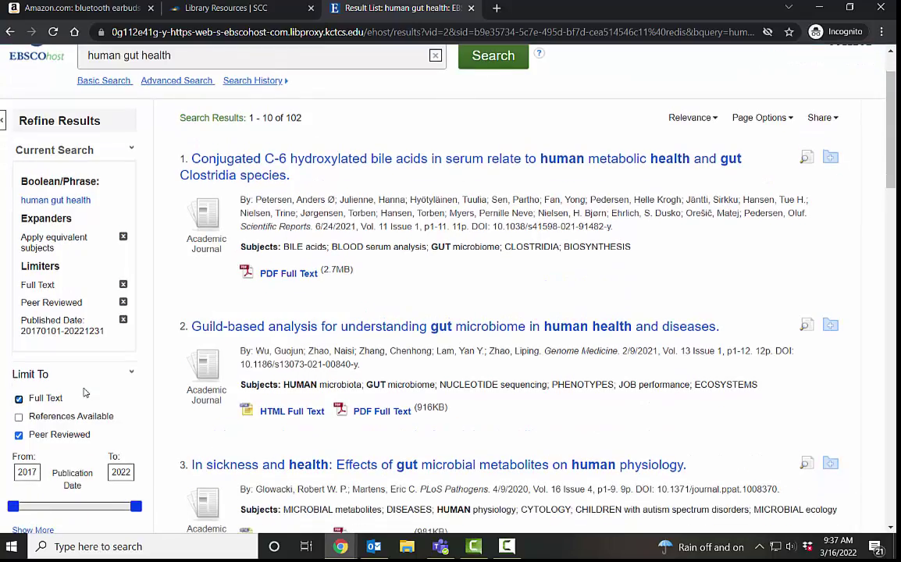
{"action": "scroll", "coordinate": [85, 393], "scroll_direction": "down", "scroll_amount": 6}
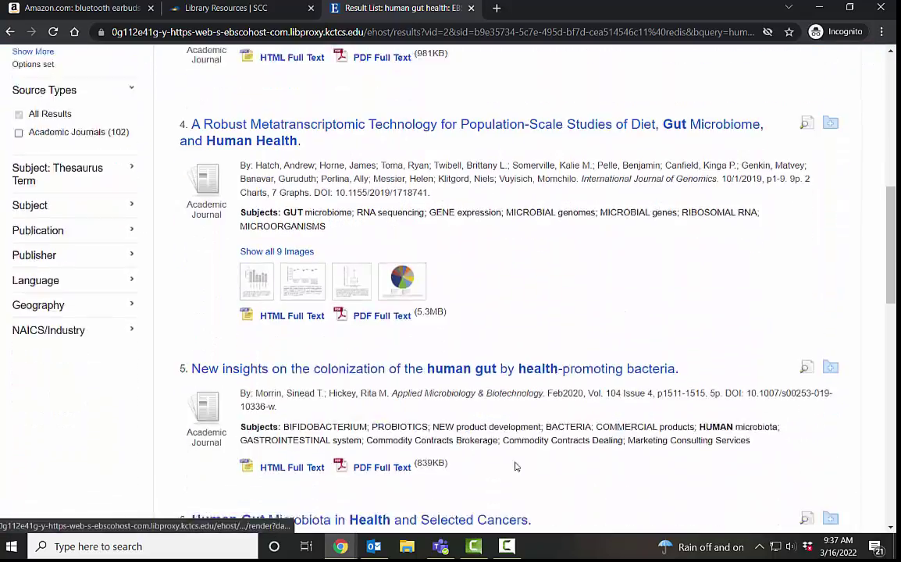
{"action": "scroll", "coordinate": [515, 466], "scroll_direction": "down", "scroll_amount": 1}
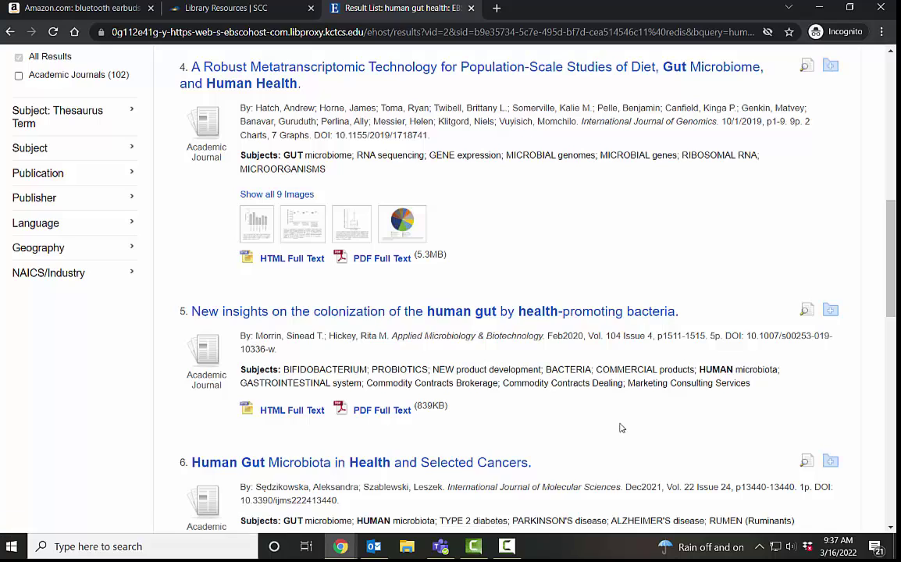
{"action": "left_click", "coordinate": [500, 312]}
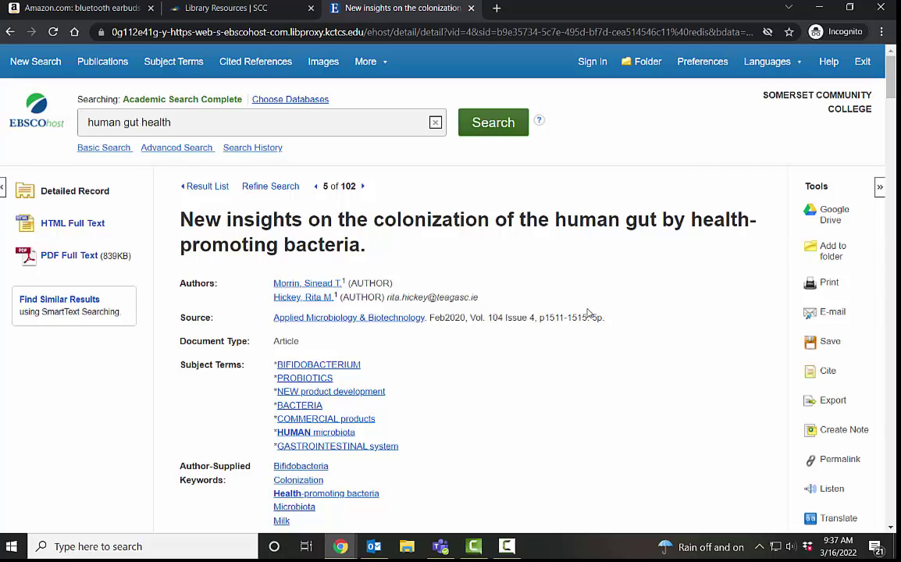
- Open the article's PDF full text and look through its first two pages
{"action": "scroll", "coordinate": [535, 281], "scroll_direction": "down", "scroll_amount": 1}
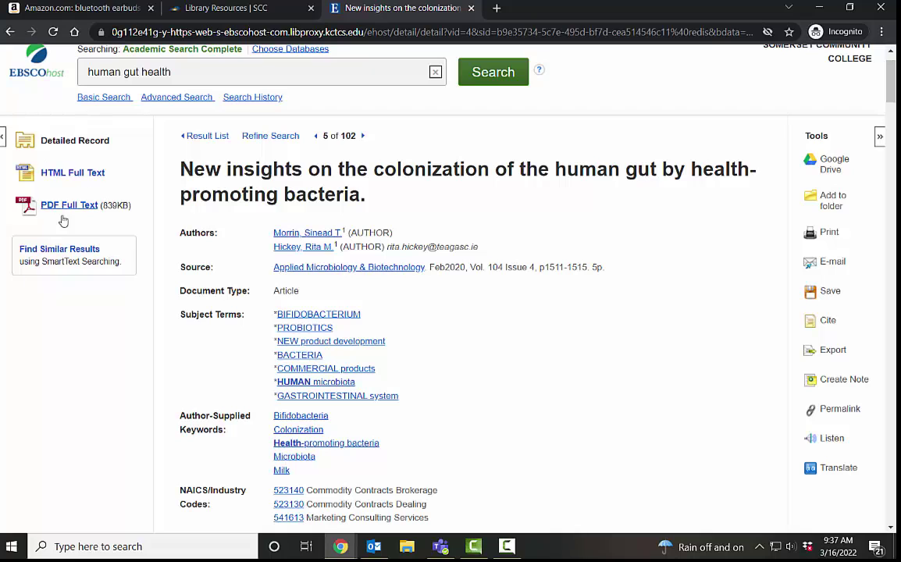
{"action": "left_click", "coordinate": [61, 206]}
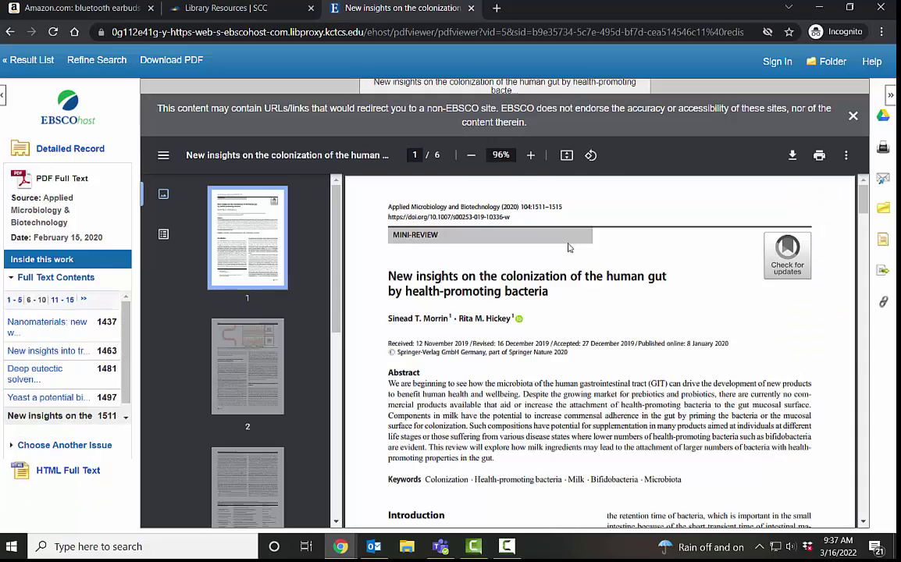
{"action": "scroll", "coordinate": [571, 248], "scroll_direction": "down", "scroll_amount": 10}
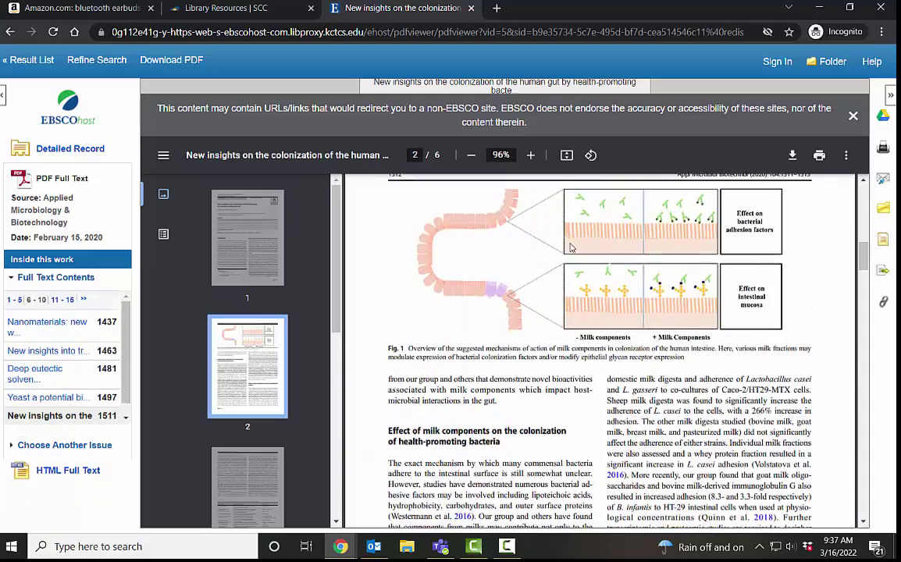
{"action": "scroll", "coordinate": [416, 293], "scroll_direction": "down", "scroll_amount": 1}
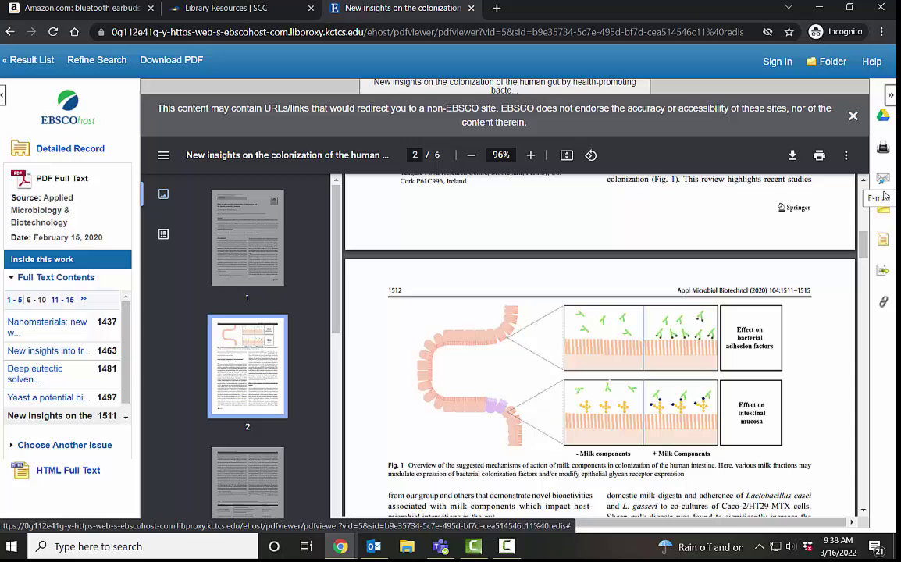
- Display the article's citation formats and its permalink
{"action": "left_click", "coordinate": [883, 241]}
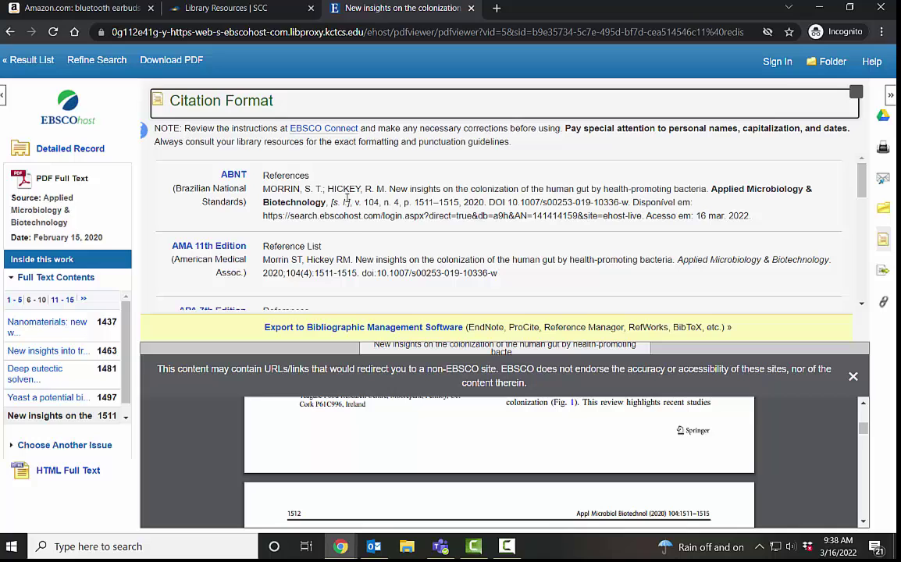
{"action": "left_click", "coordinate": [884, 271]}
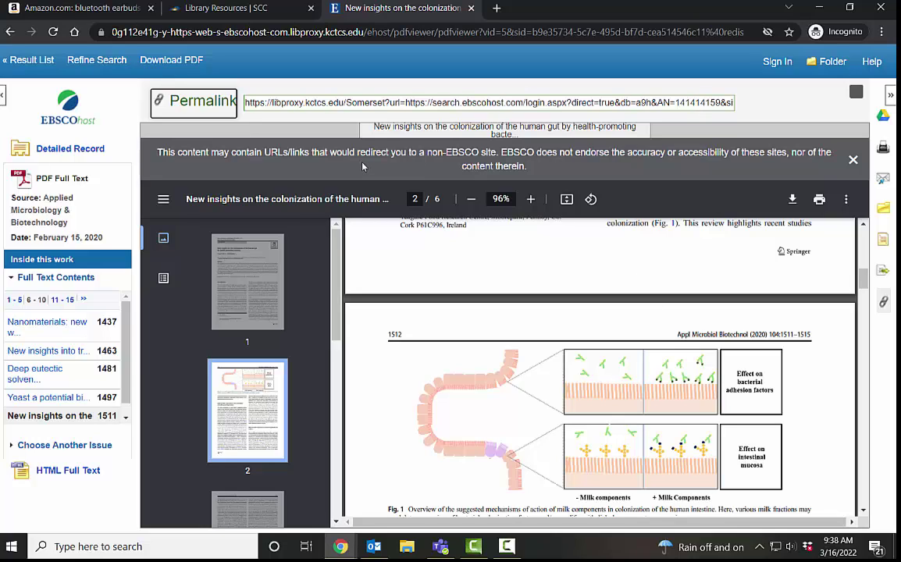
{"action": "mouse_move", "coordinate": [354, 74]}
{"action": "left_mouse_down"}
{"action": "mouse_move", "coordinate": [898, 35]}
{"action": "mouse_move", "coordinate": [47, 4]}
{"action": "left_mouse_up"}
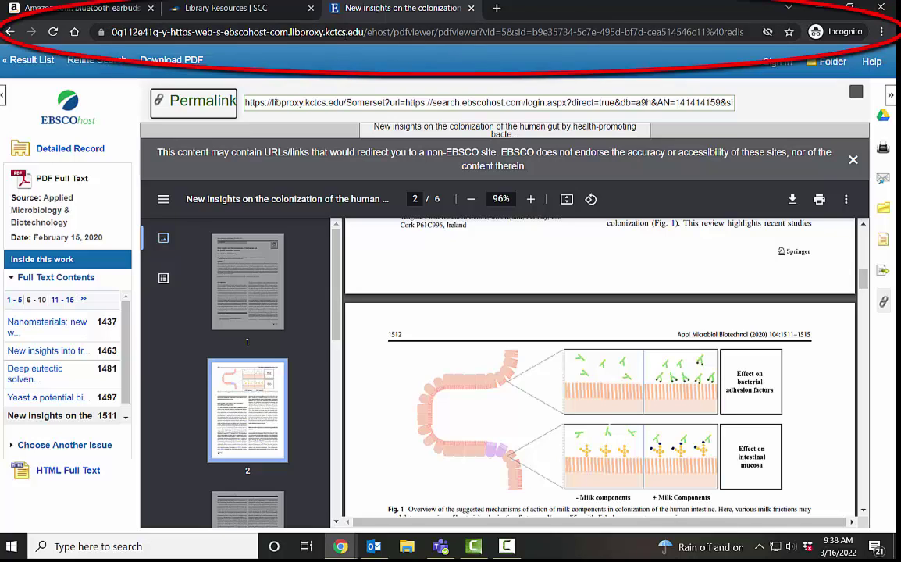
{"action": "mouse_move", "coordinate": [471, 88]}
{"action": "left_mouse_down"}
{"action": "mouse_move", "coordinate": [746, 96]}
{"action": "mouse_move", "coordinate": [121, 107]}
{"action": "mouse_move", "coordinate": [471, 88]}
{"action": "left_mouse_up"}
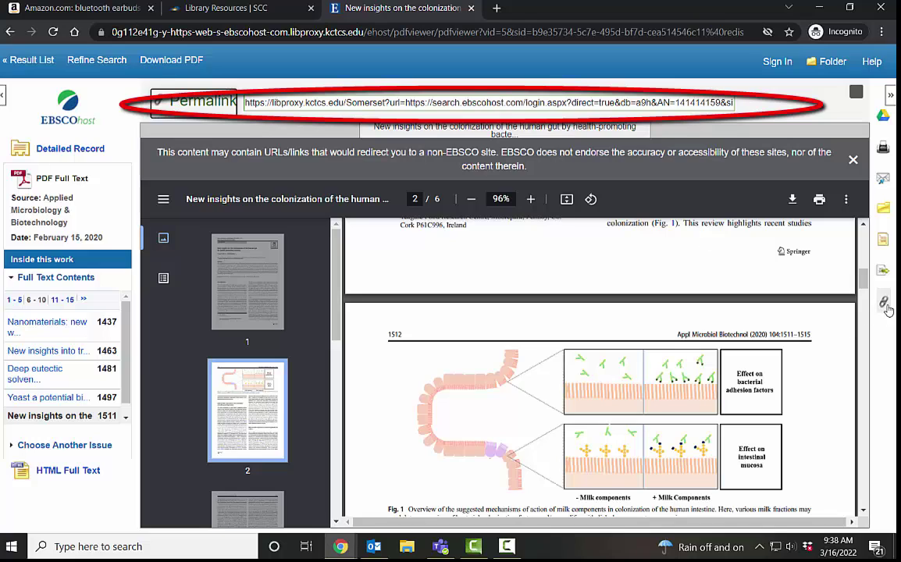